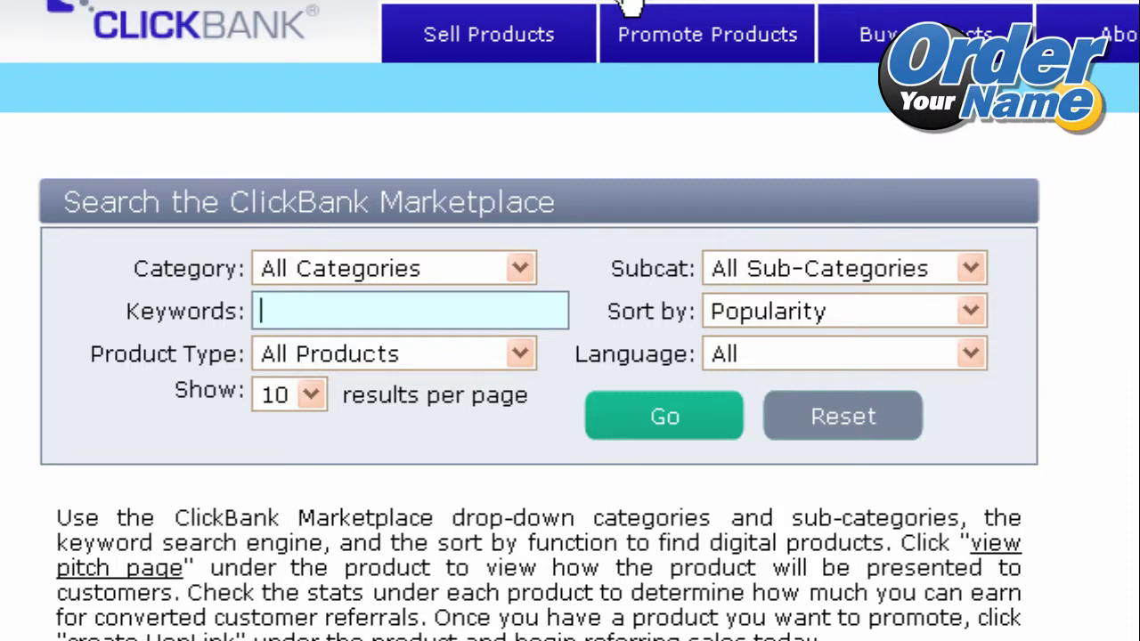
- Filter the marketplace to the Health & Fitness category and the Beauty sub-category
click(520, 267)
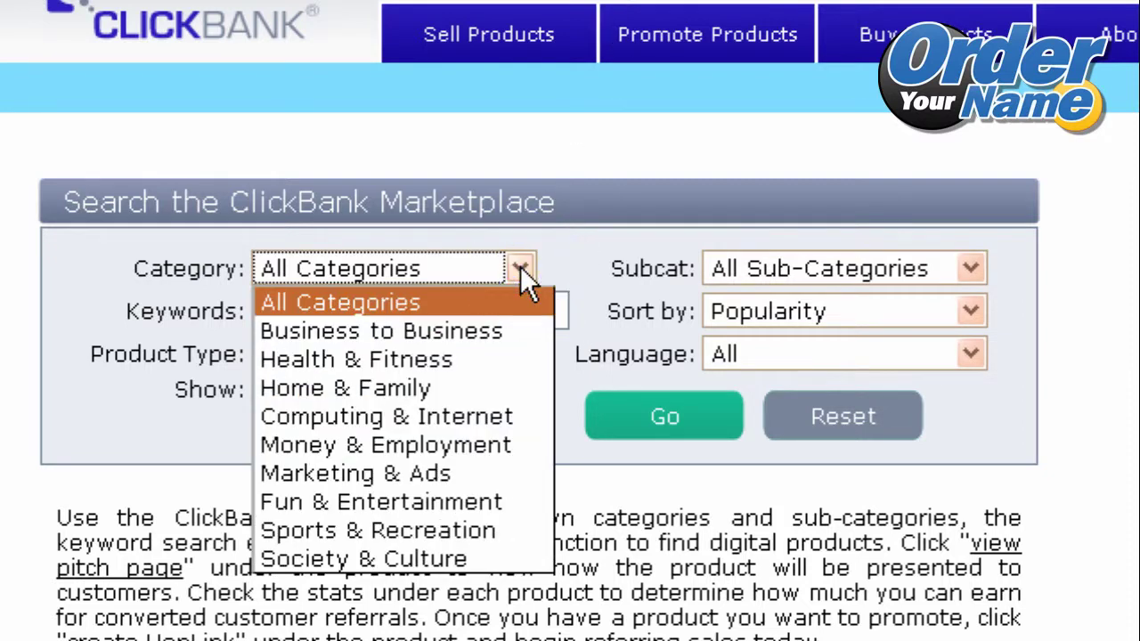
click(591, 269)
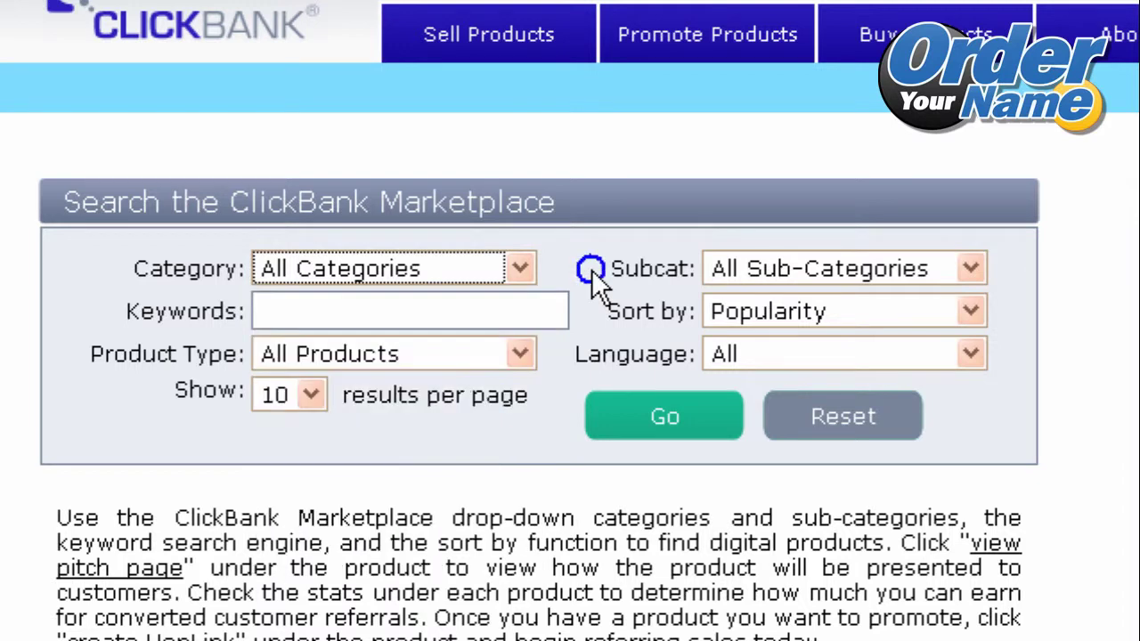
click(444, 274)
click(721, 265)
click(720, 264)
click(490, 281)
click(522, 272)
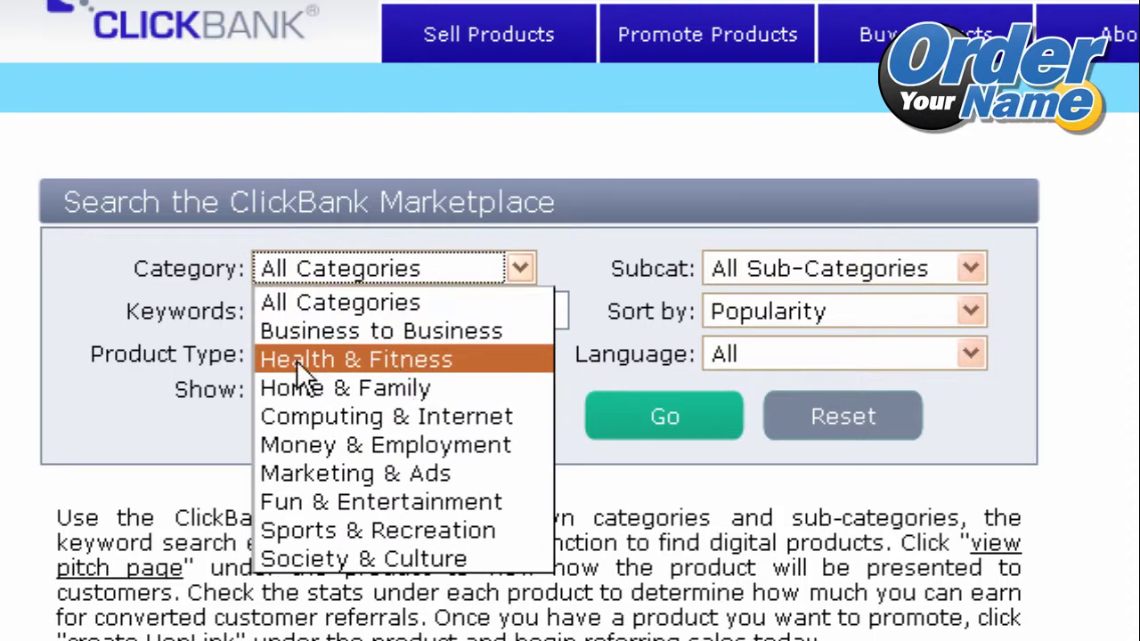
click(407, 367)
click(582, 270)
click(724, 268)
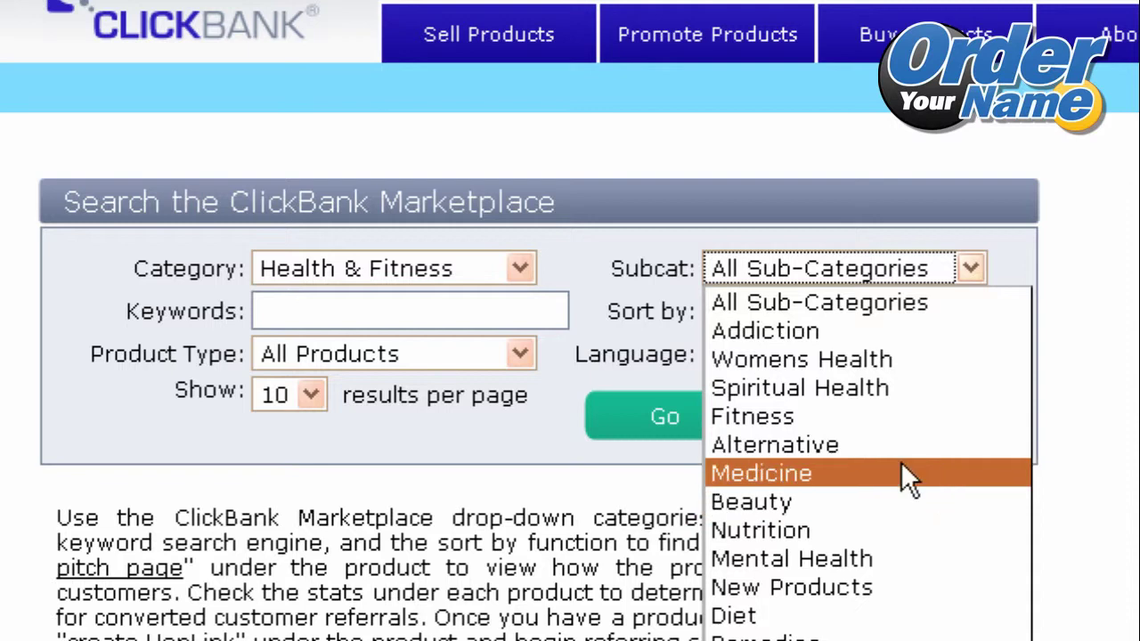
click(824, 506)
click(524, 567)
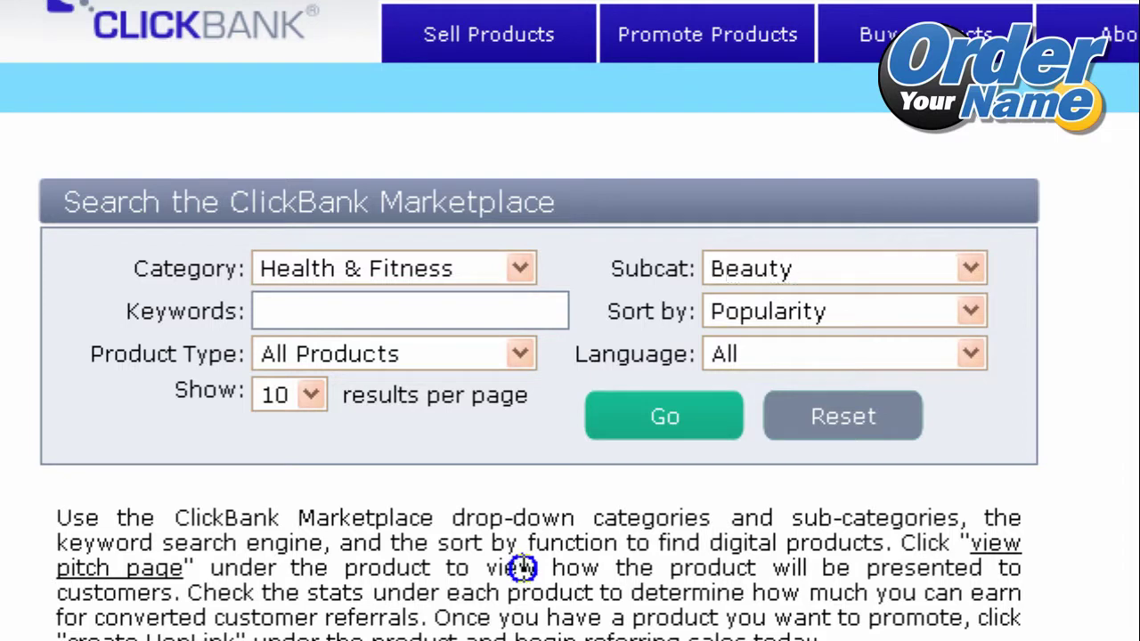
- Run the search and point out Tattoo Me Now's statistics, including $19.58 earned per sale
click(663, 415)
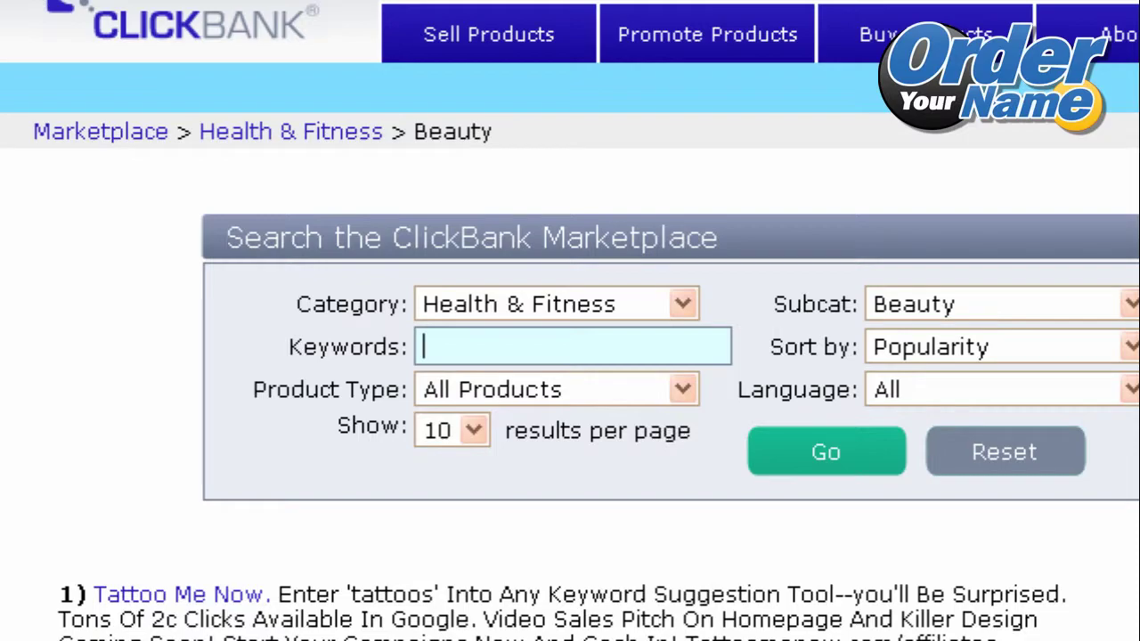
scroll(570, 320, down, 10)
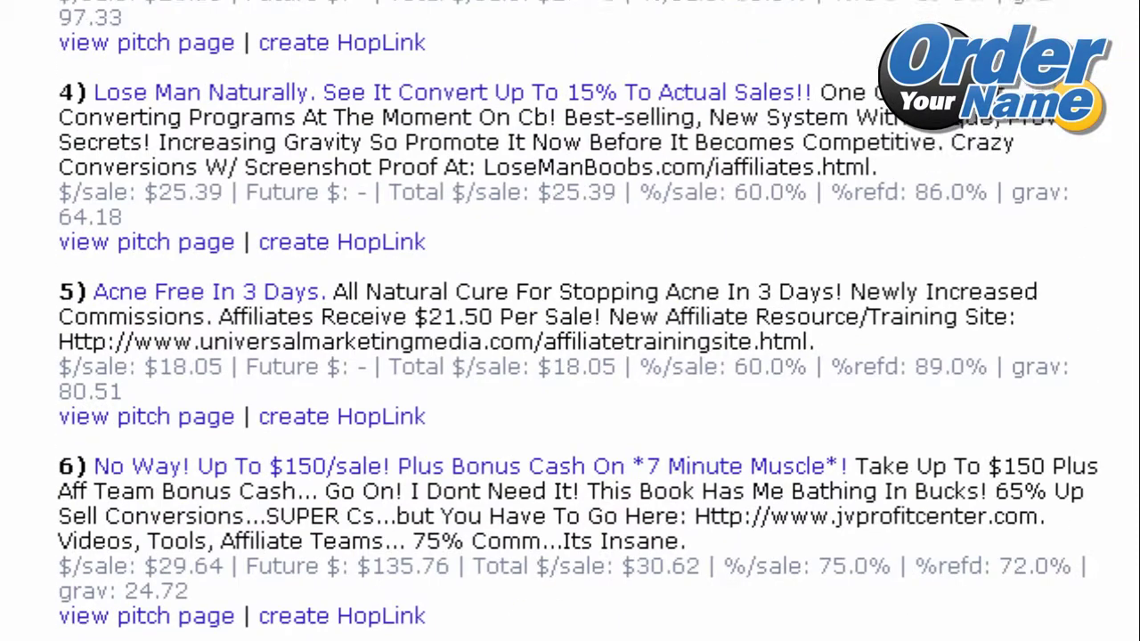
scroll(570, 320, up, 10)
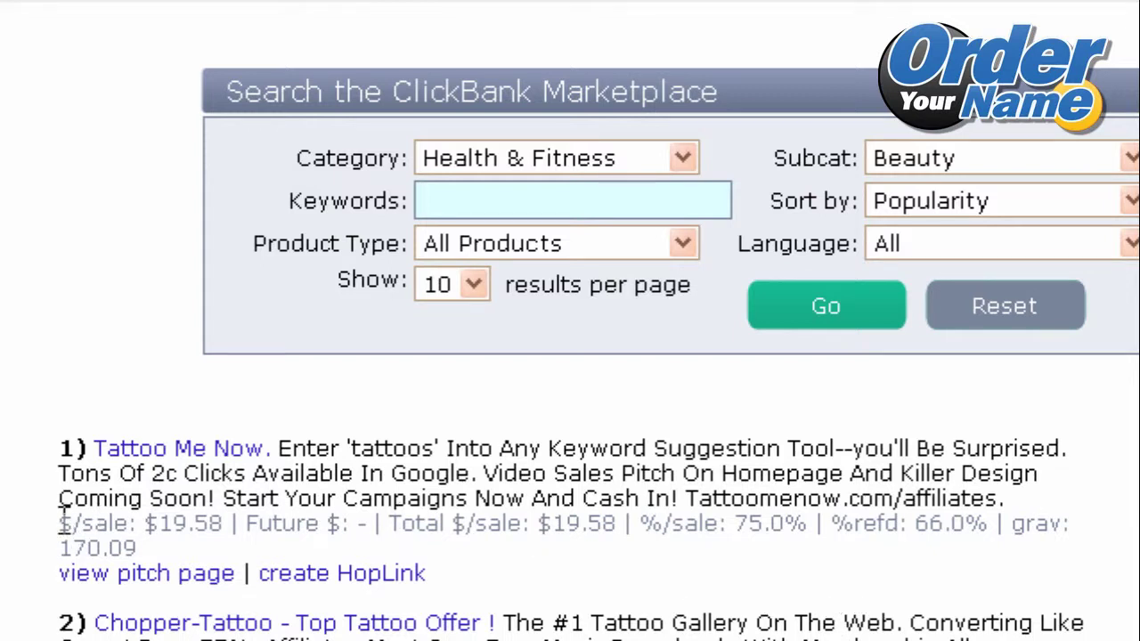
drag(57, 522, 132, 548)
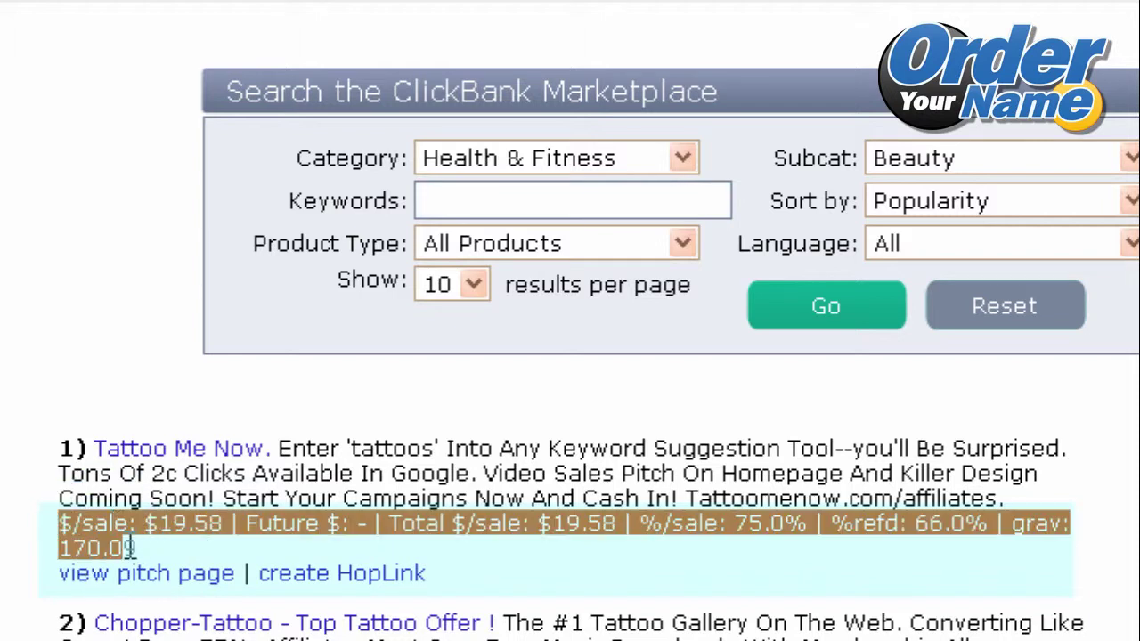
click(191, 469)
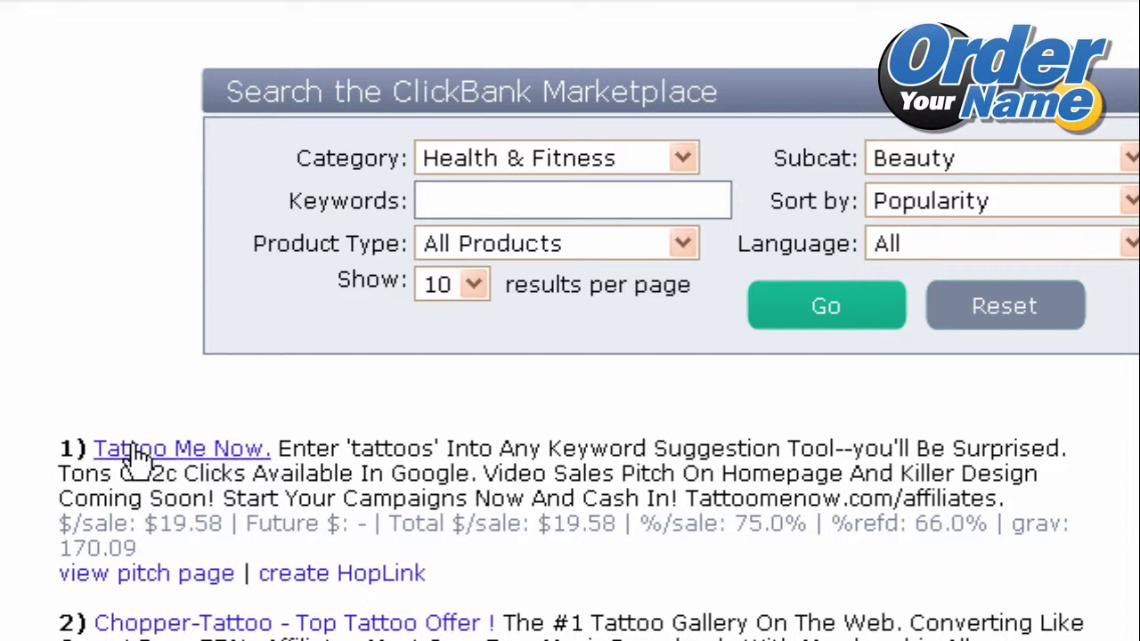
drag(146, 526, 221, 508)
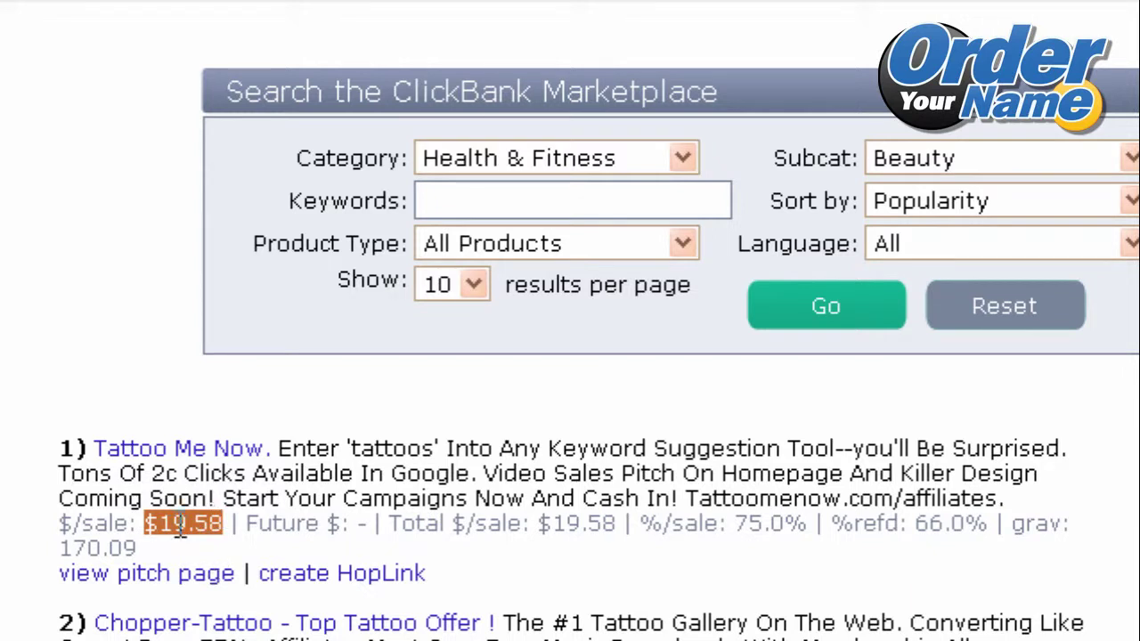
click(253, 527)
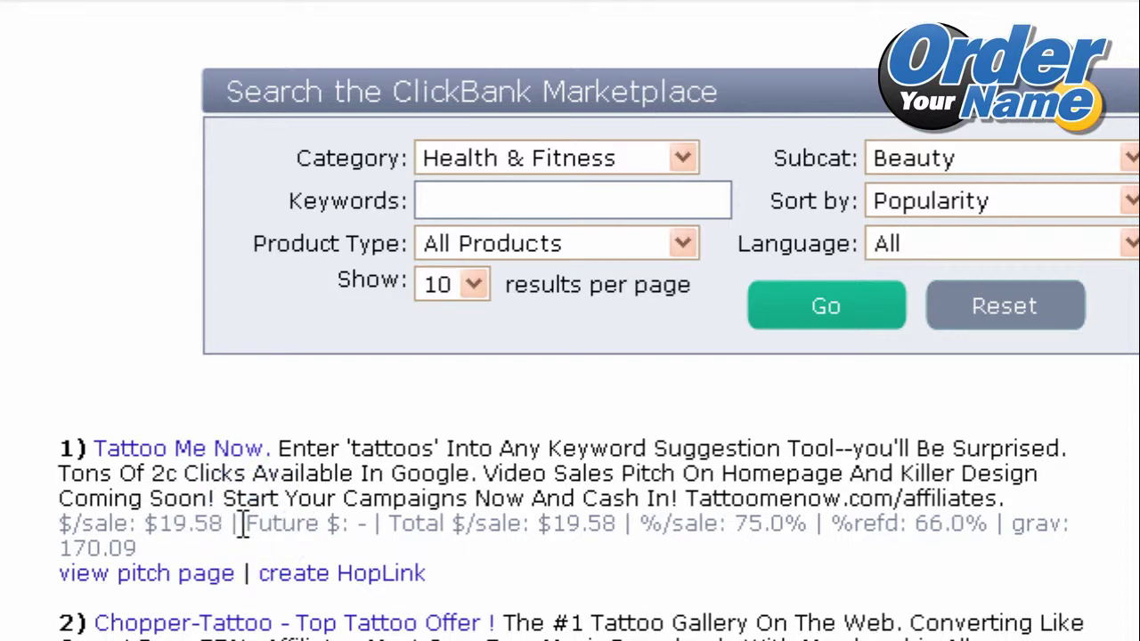
drag(242, 525, 342, 526)
click(352, 534)
double_click(354, 531)
click(643, 531)
drag(642, 527, 675, 533)
drag(675, 533, 730, 528)
click(739, 570)
drag(833, 524, 987, 527)
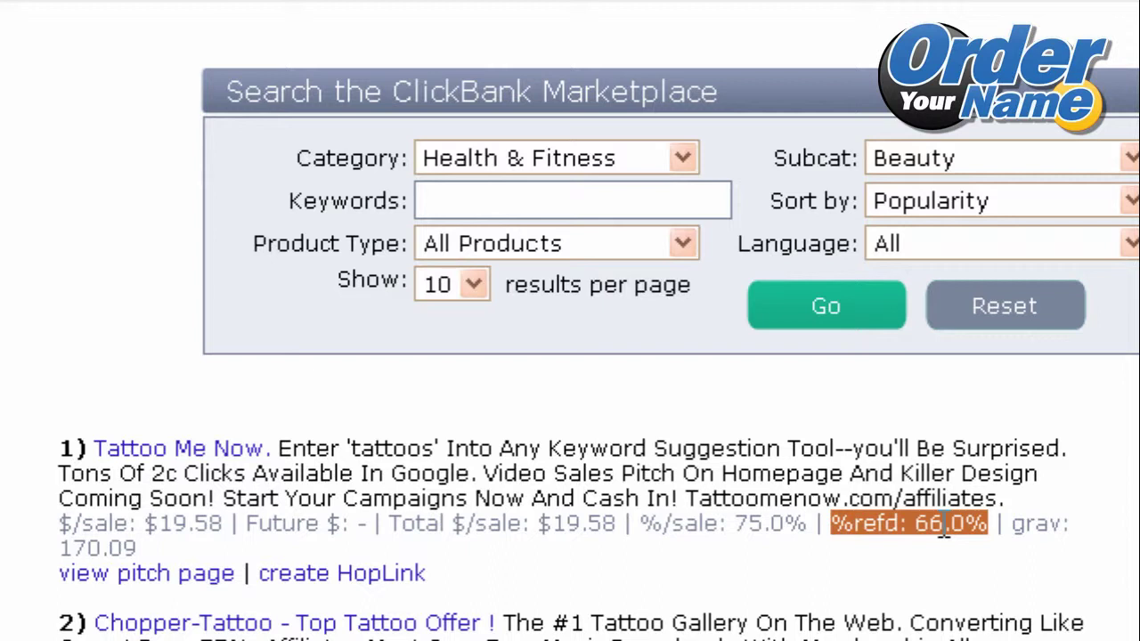
drag(1012, 524, 258, 542)
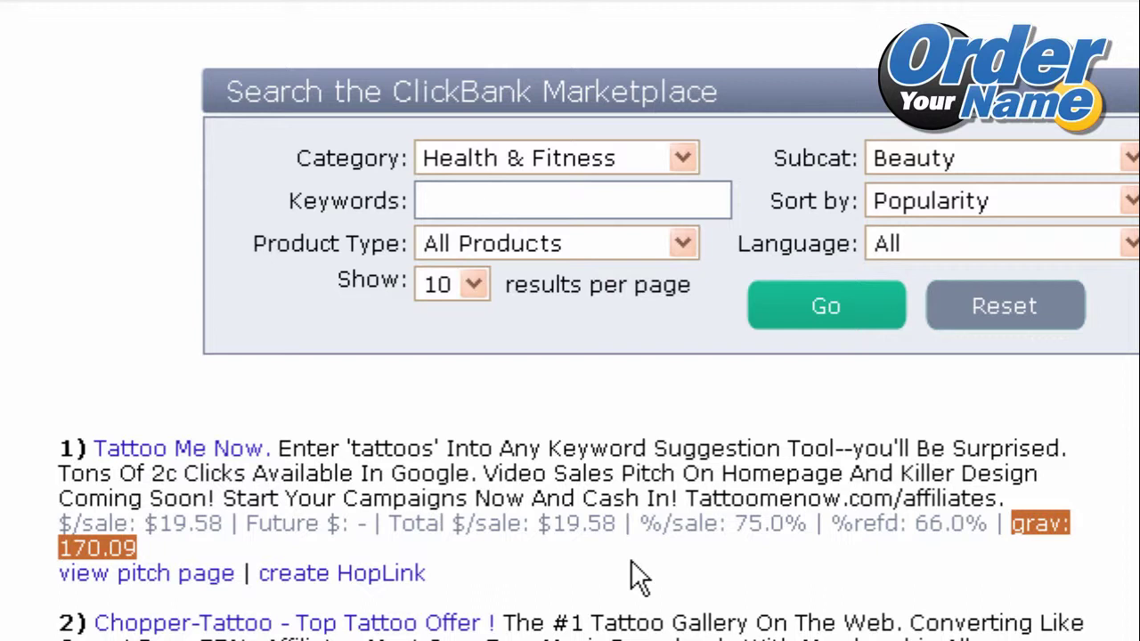
click(547, 591)
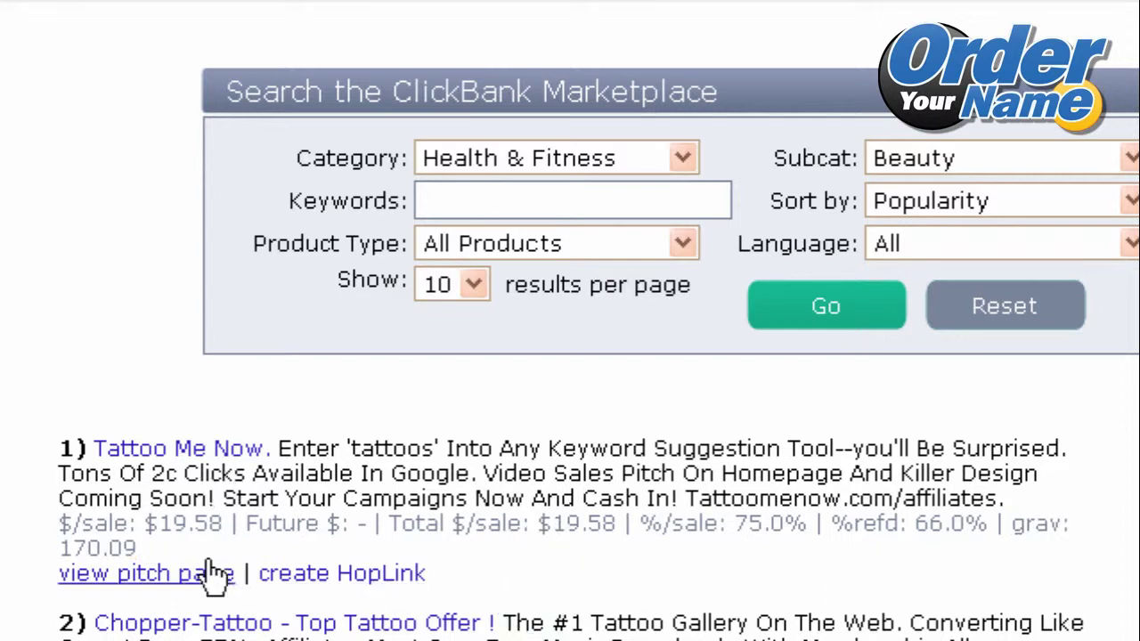
click(90, 579)
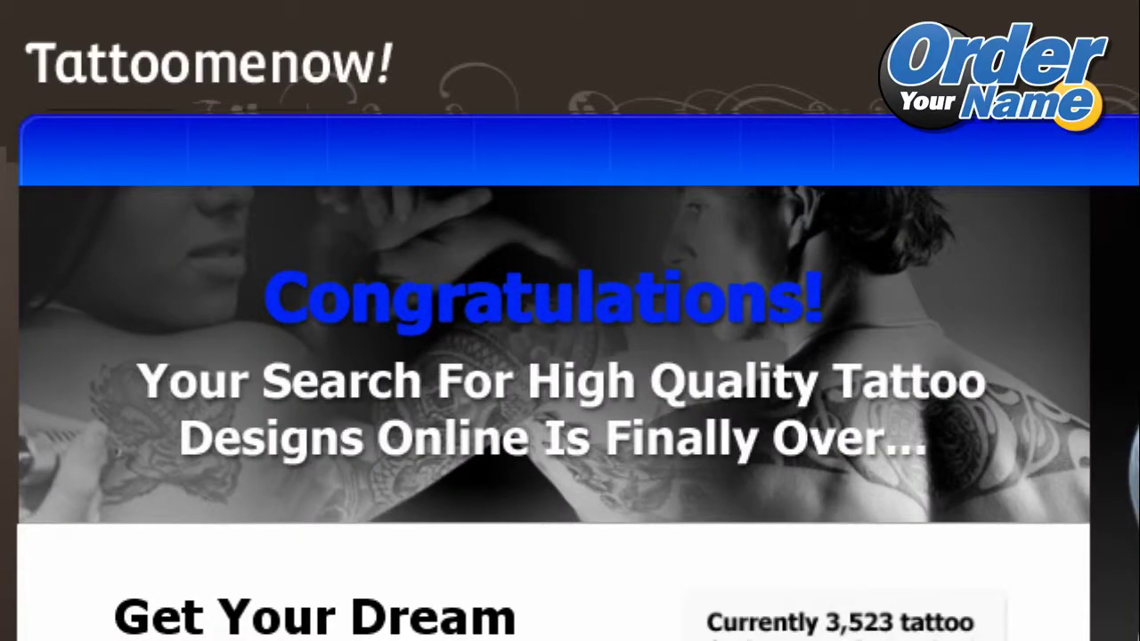
scroll(570, 356, down, 9)
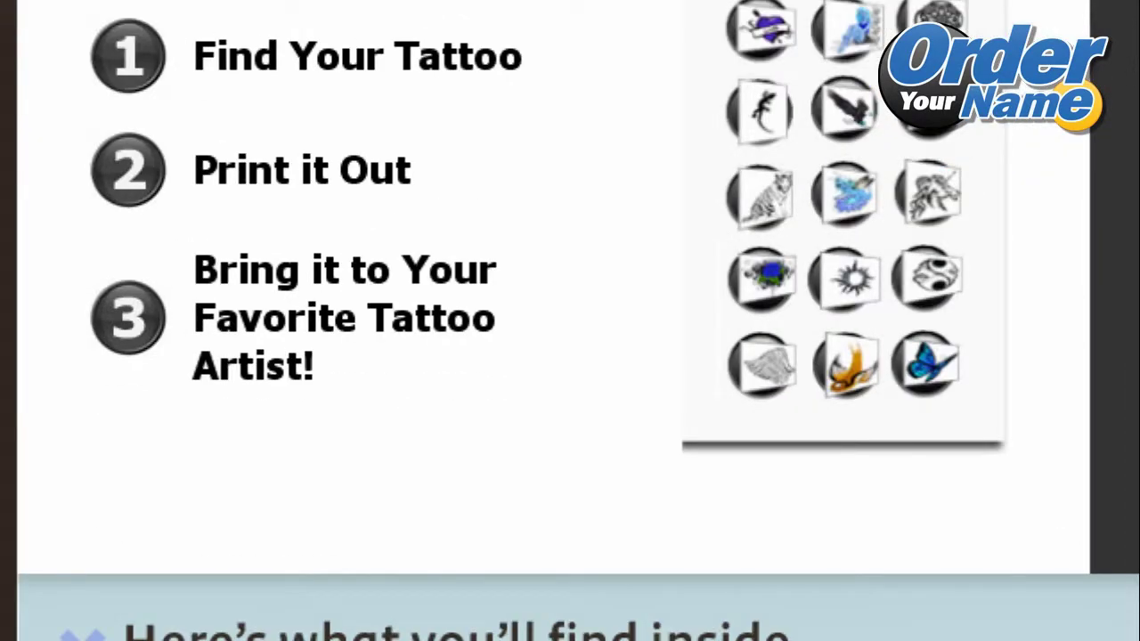
scroll(570, 356, up, 10)
scroll(570, 356, down, 6)
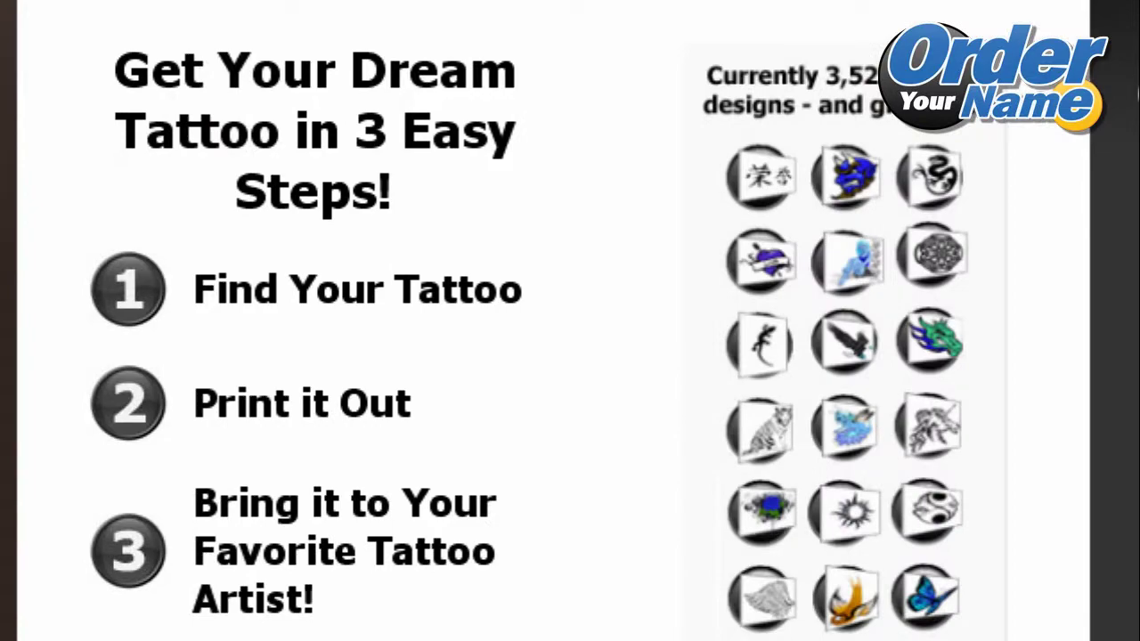
scroll(570, 356, down, 9)
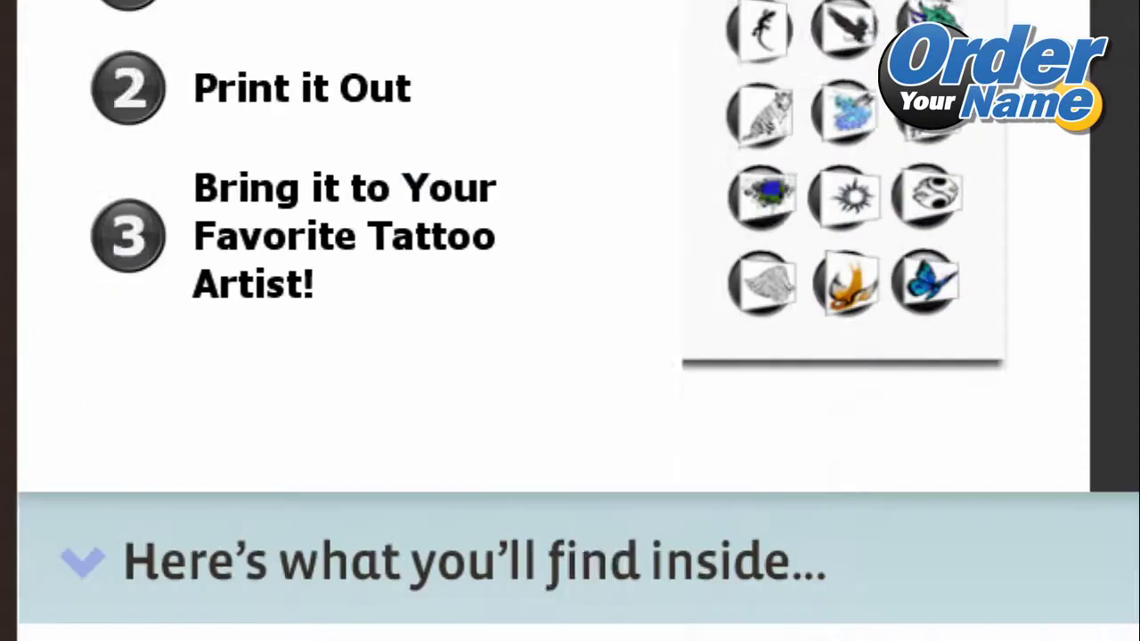
scroll(570, 356, down, 9)
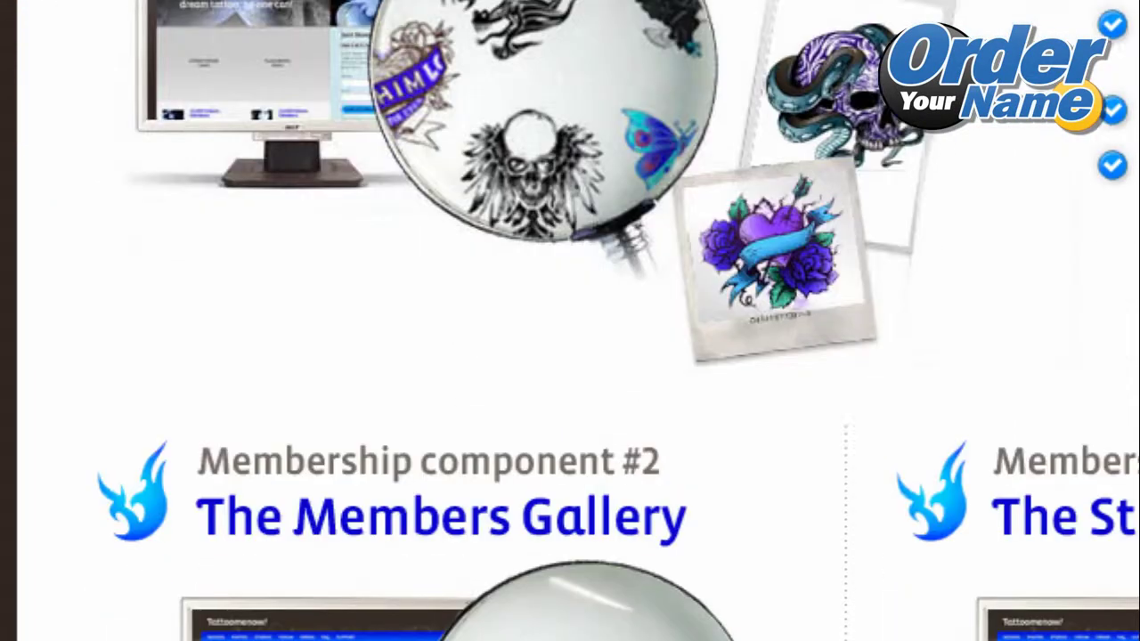
scroll(569, 356, down, 7)
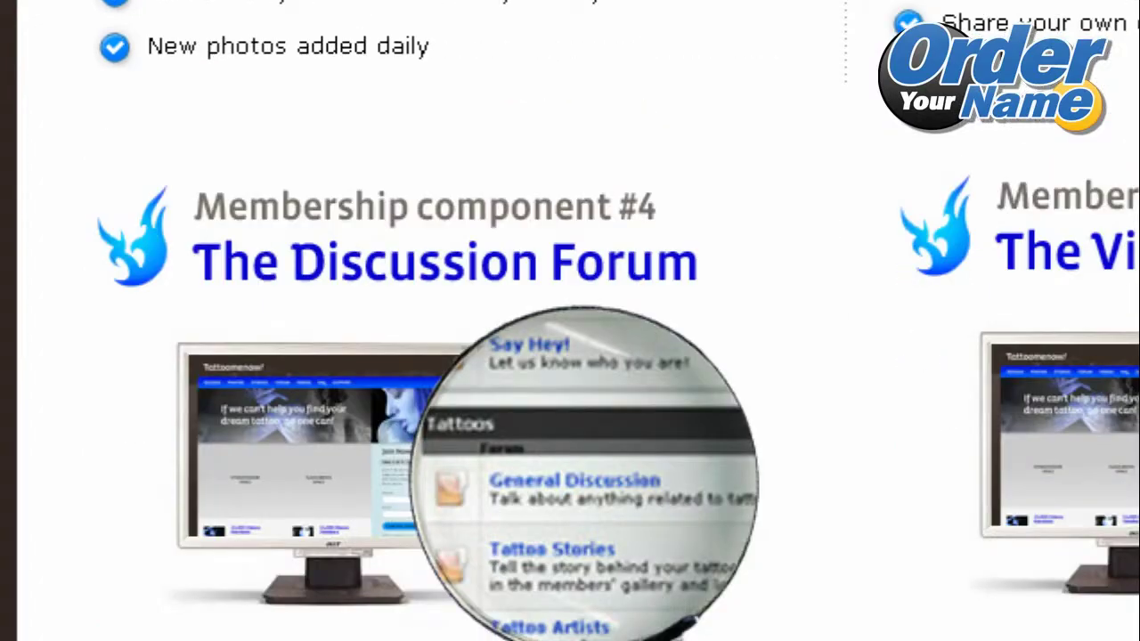
scroll(570, 356, down, 8)
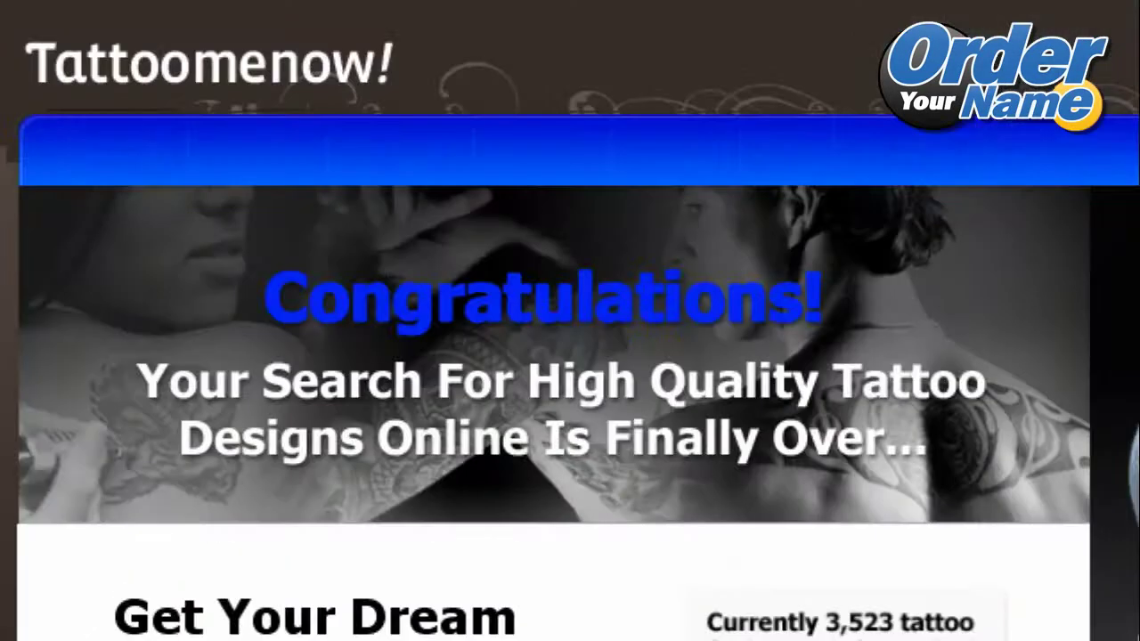
key(alt+Left)
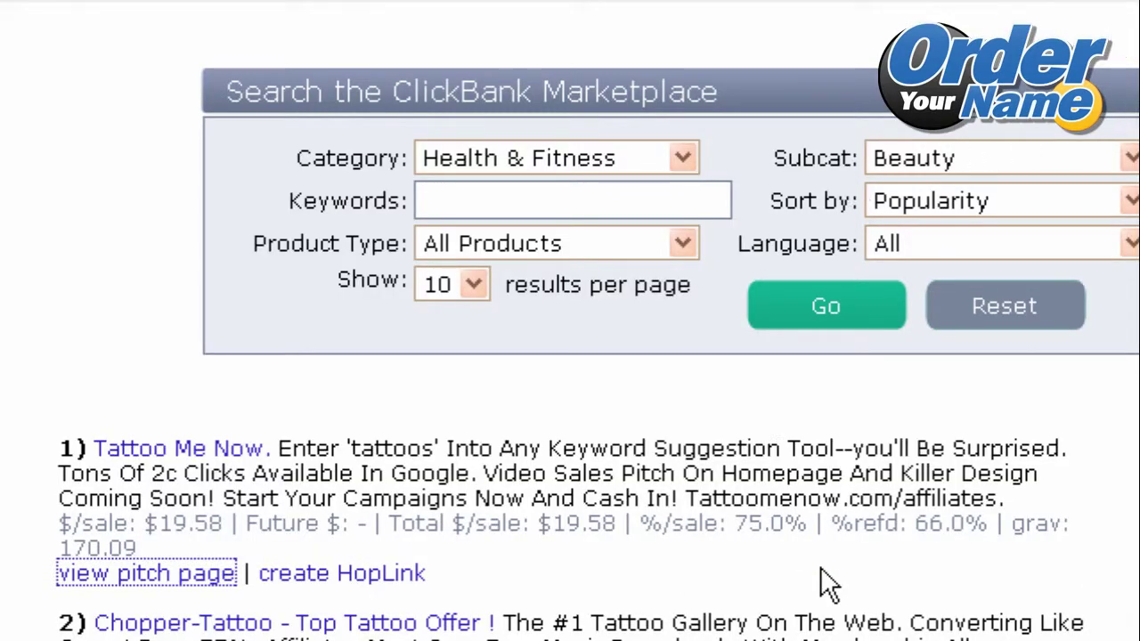
- Point out Tattoo Me Now's 66.0% refund rate, then start creating its HopLink
click(432, 549)
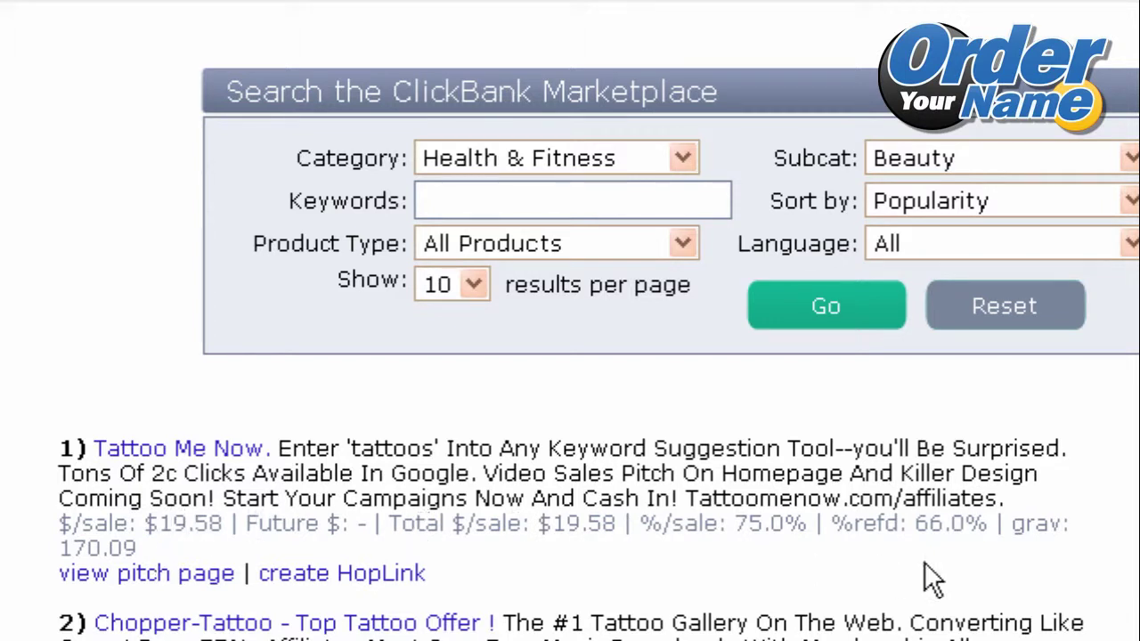
drag(834, 530, 985, 522)
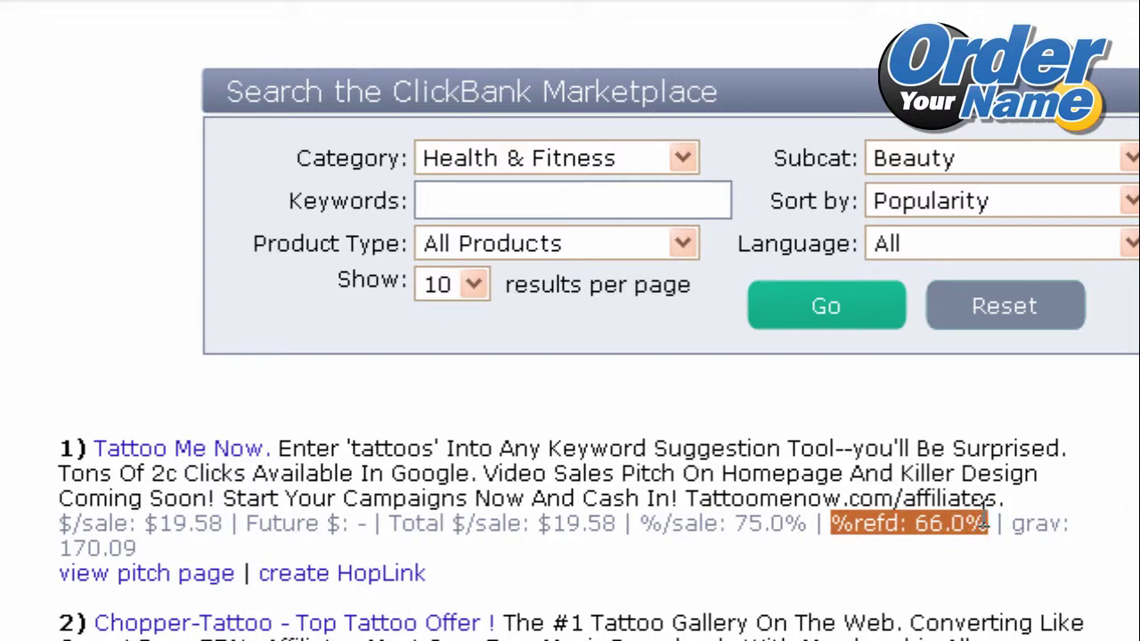
click(849, 573)
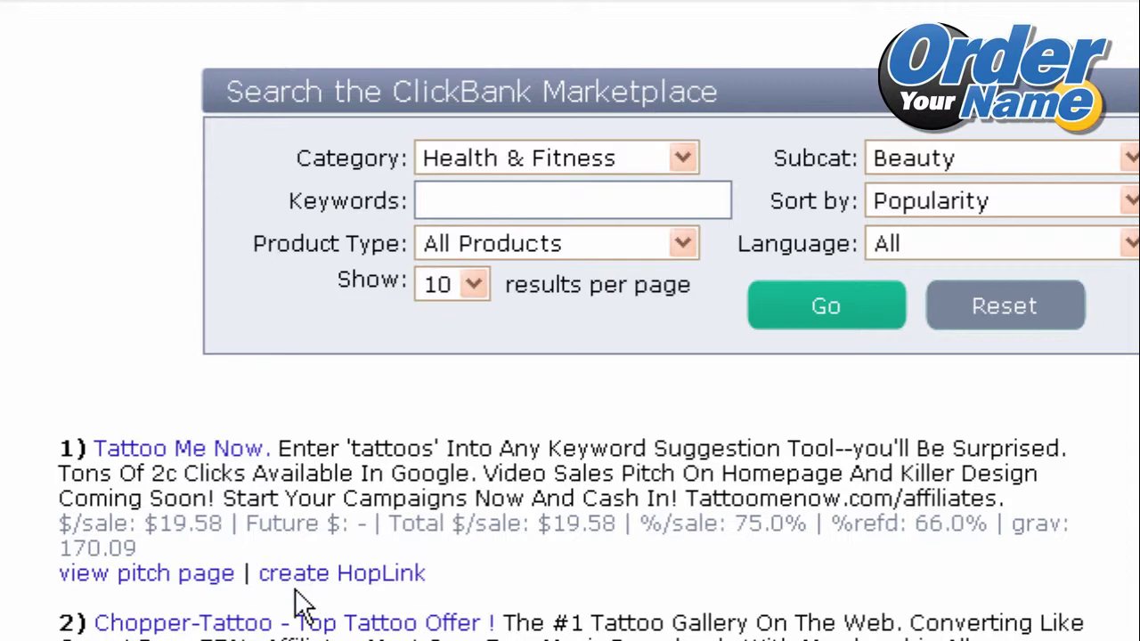
click(321, 577)
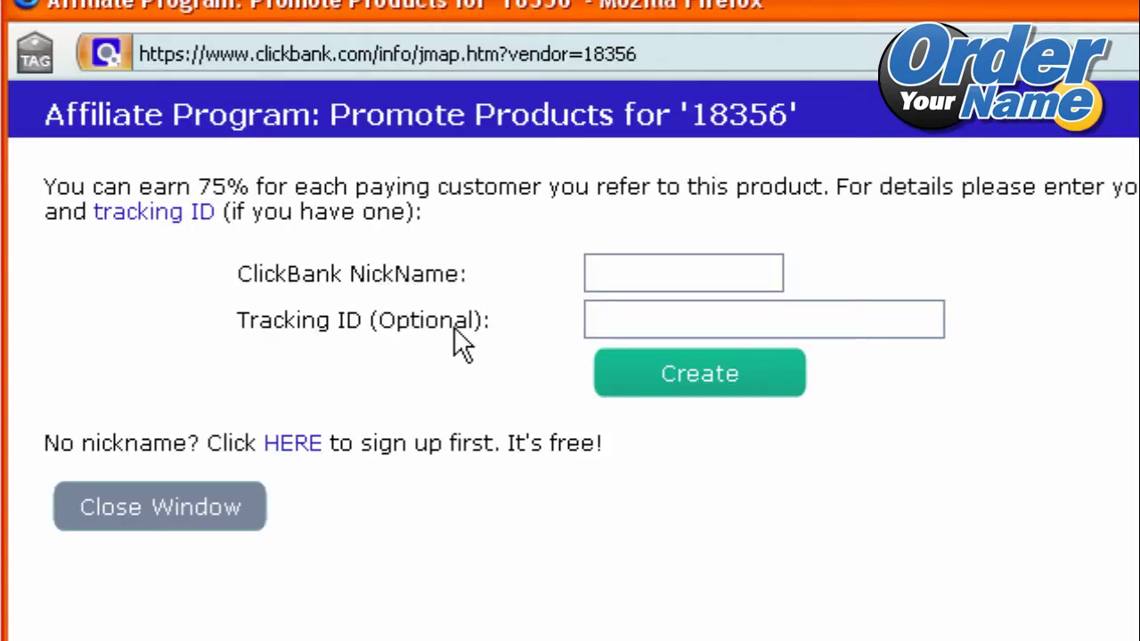
- Enter the affiliate nickname and tracking ID BLOG1, then generate the HopLink
text(testingid)
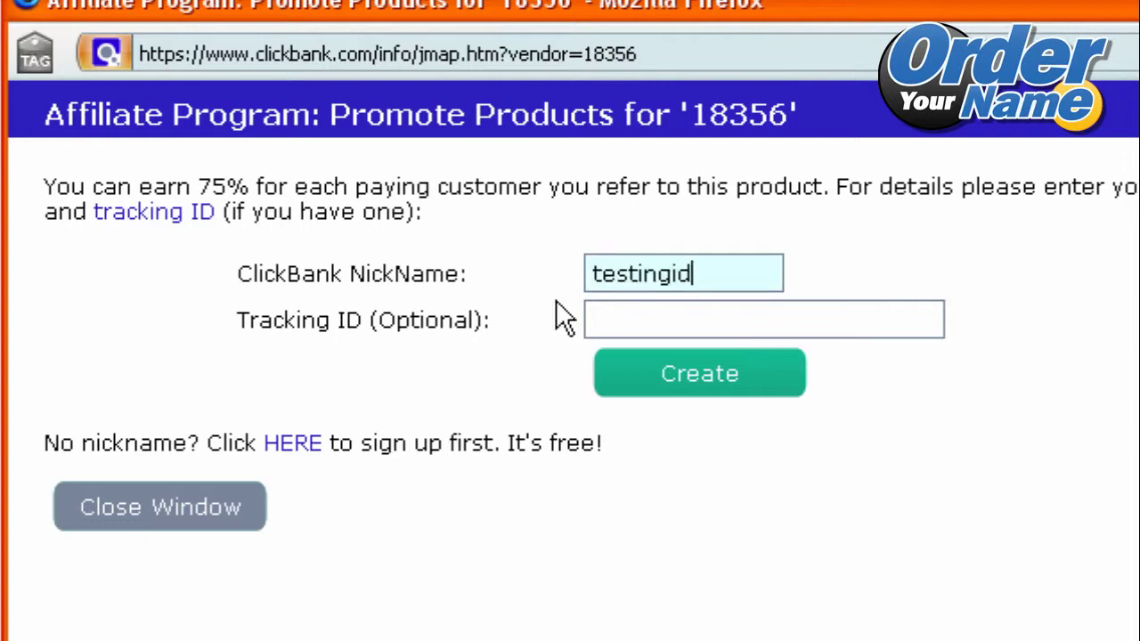
click(684, 275)
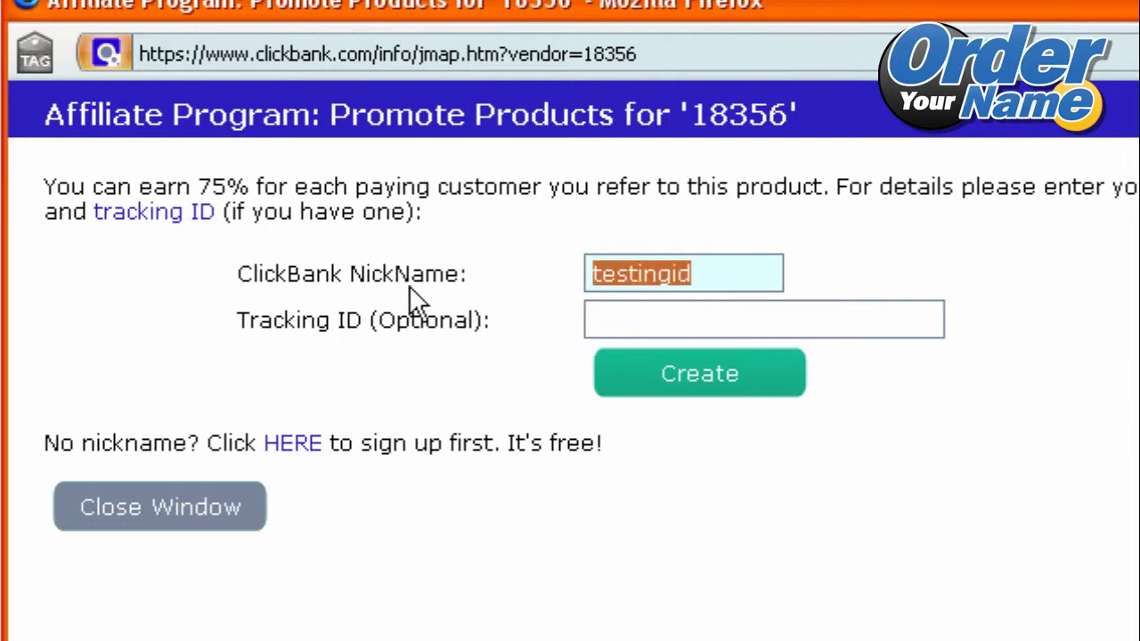
click(598, 324)
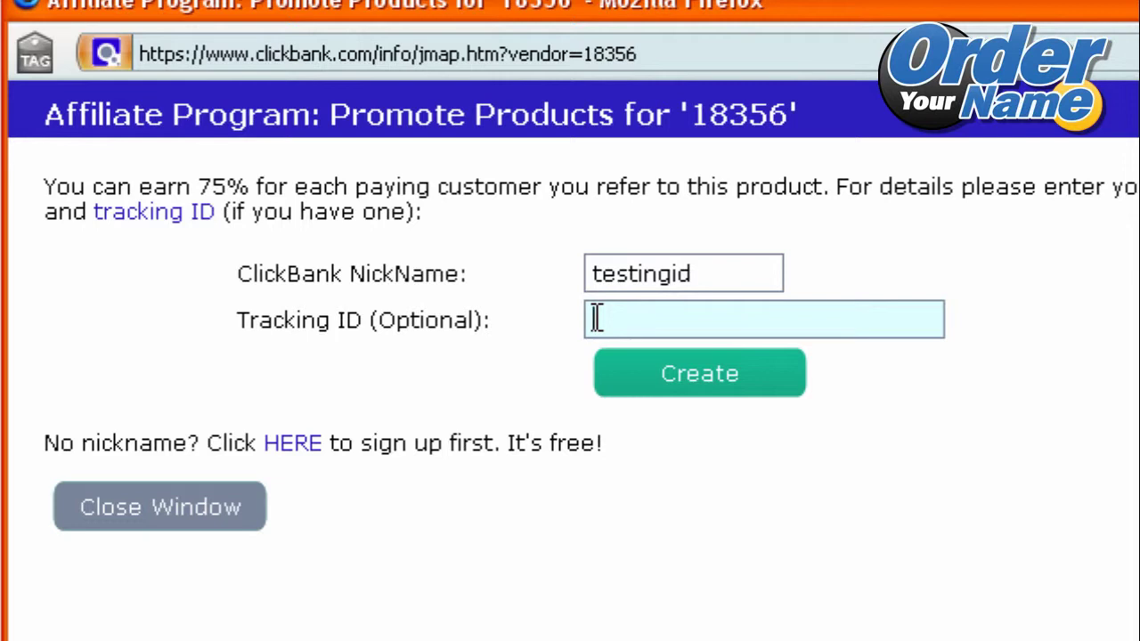
text(BLOG1)
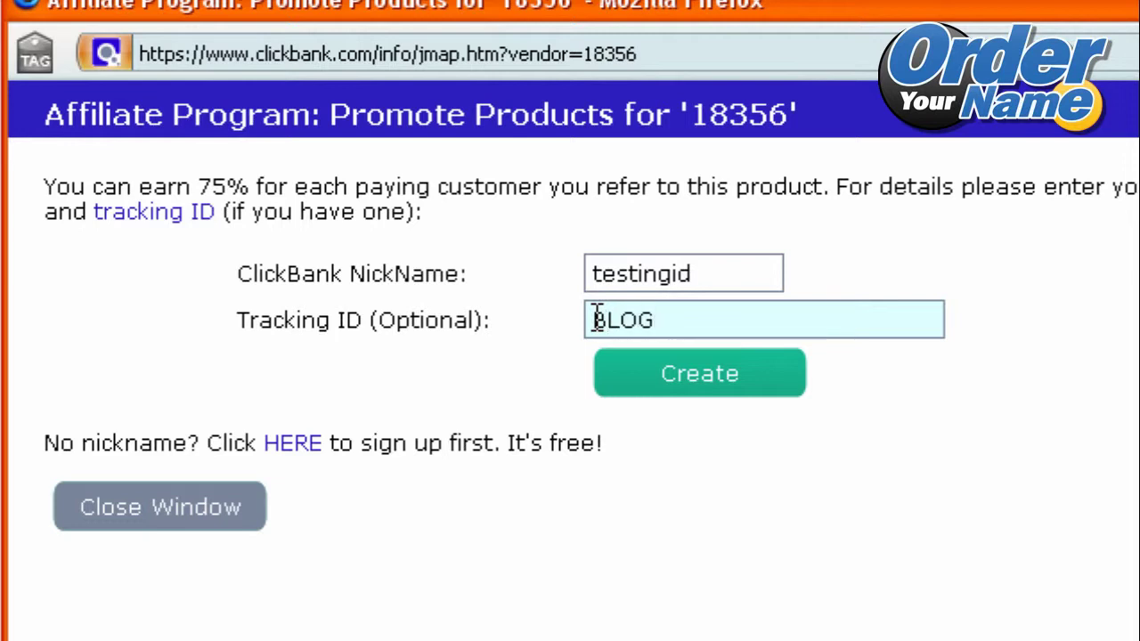
click(495, 363)
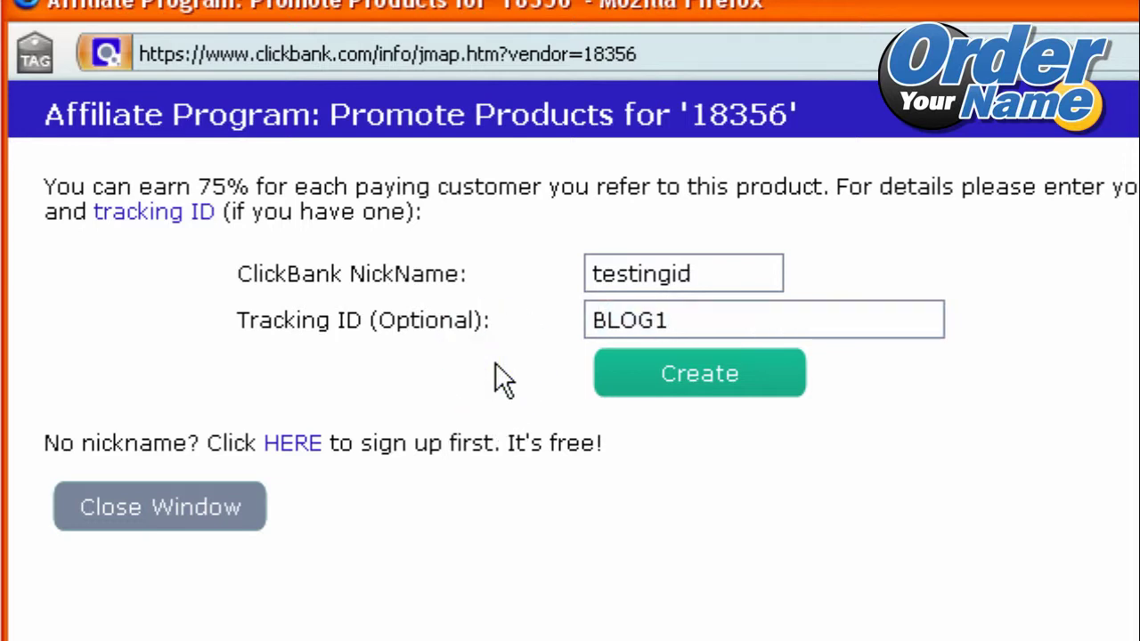
click(680, 374)
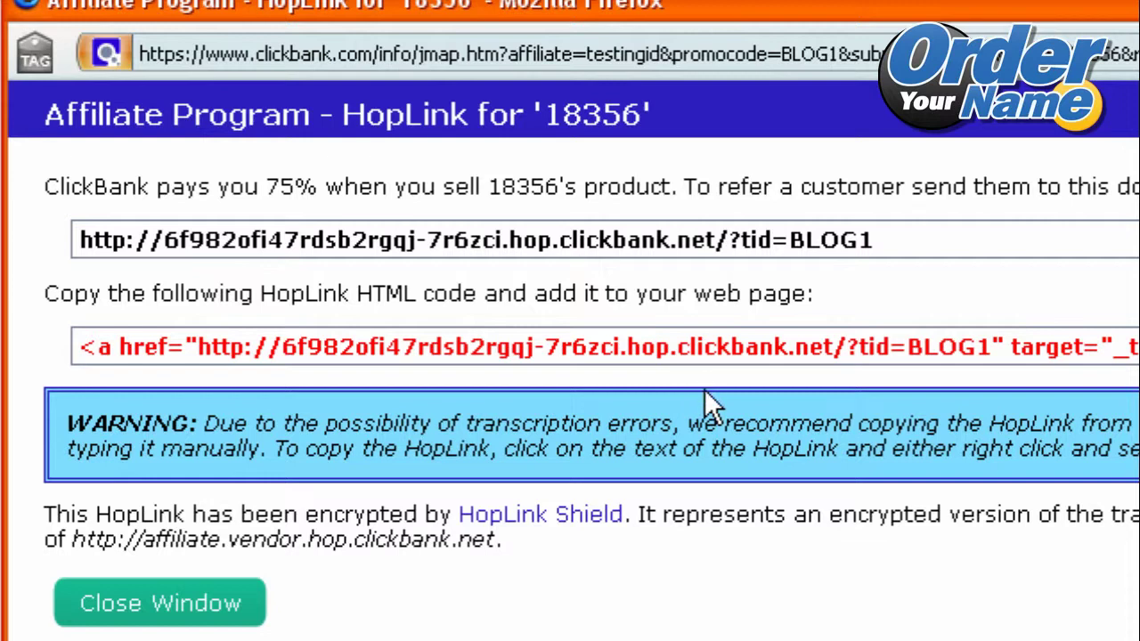
- Copy the generated BLOG1 HopLink URL and switch to the WordPress dashboard
drag(162, 240, 499, 233)
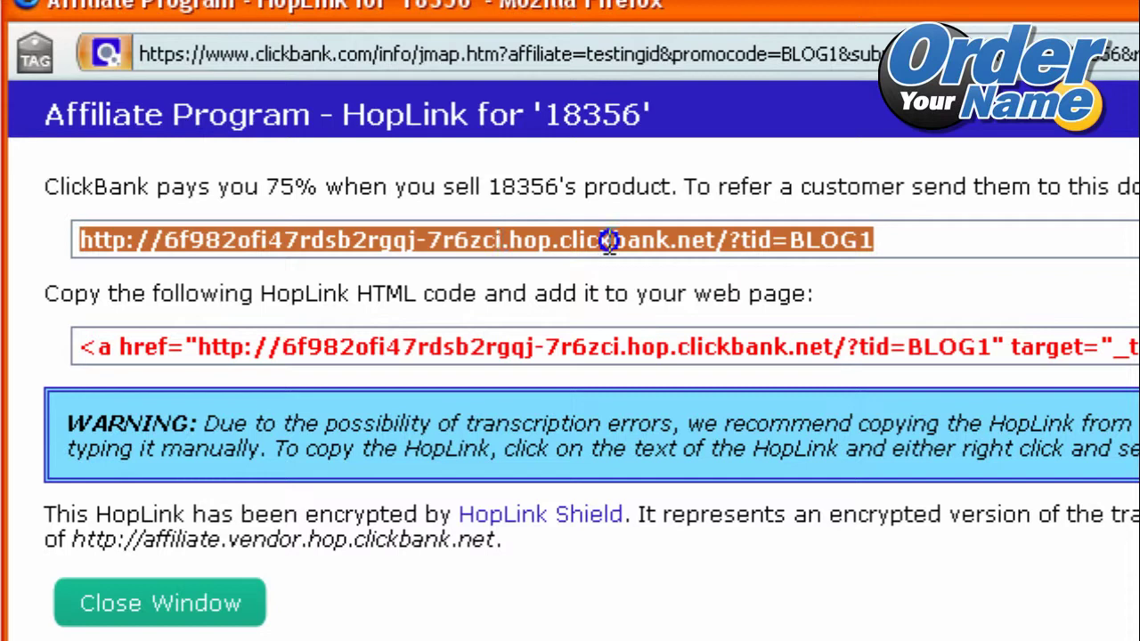
right_click(348, 240)
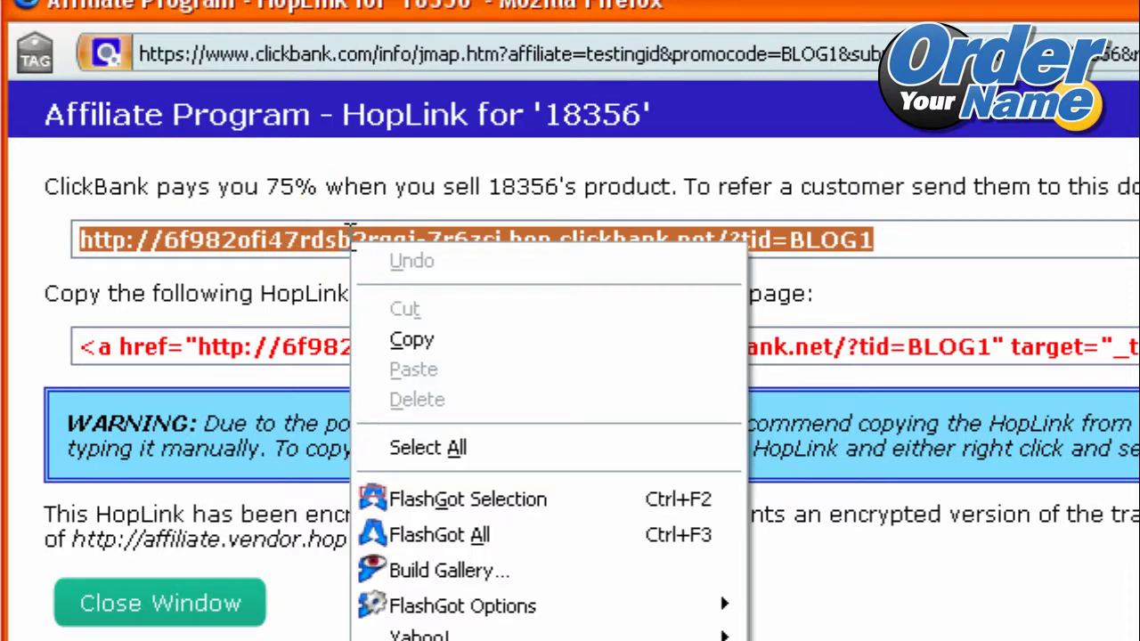
click(413, 329)
key(alt+Tab)
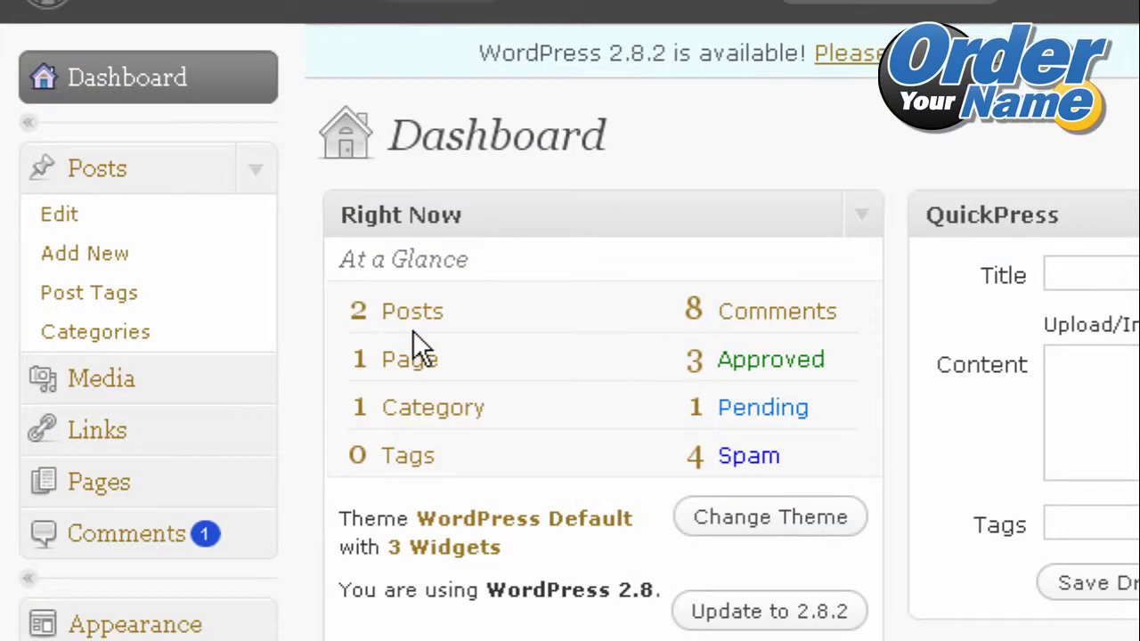
- Start a new post titled 'The Best Tattoo Website Ever!' with the cursor in the body
click(82, 264)
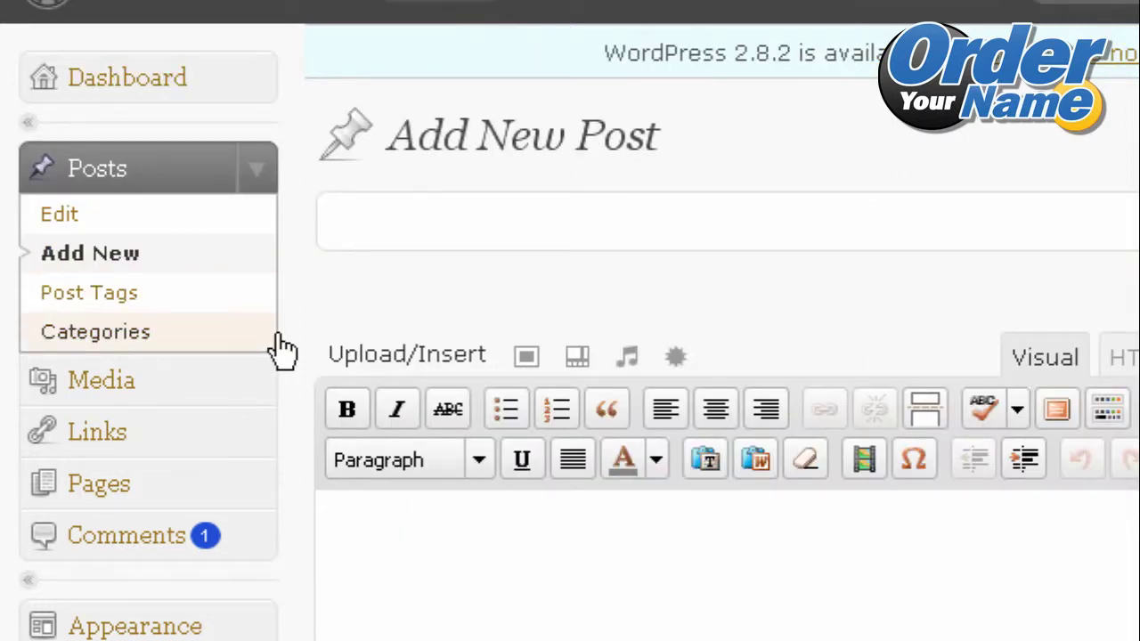
click(374, 210)
text(The Best Tattoo Website Ever!)
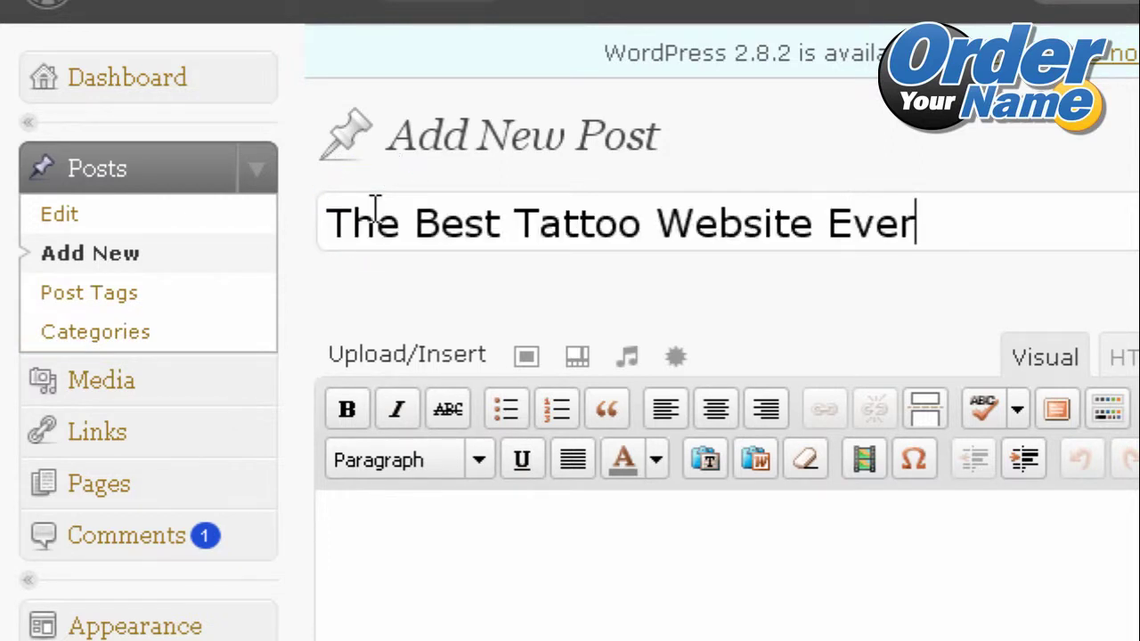
click(473, 589)
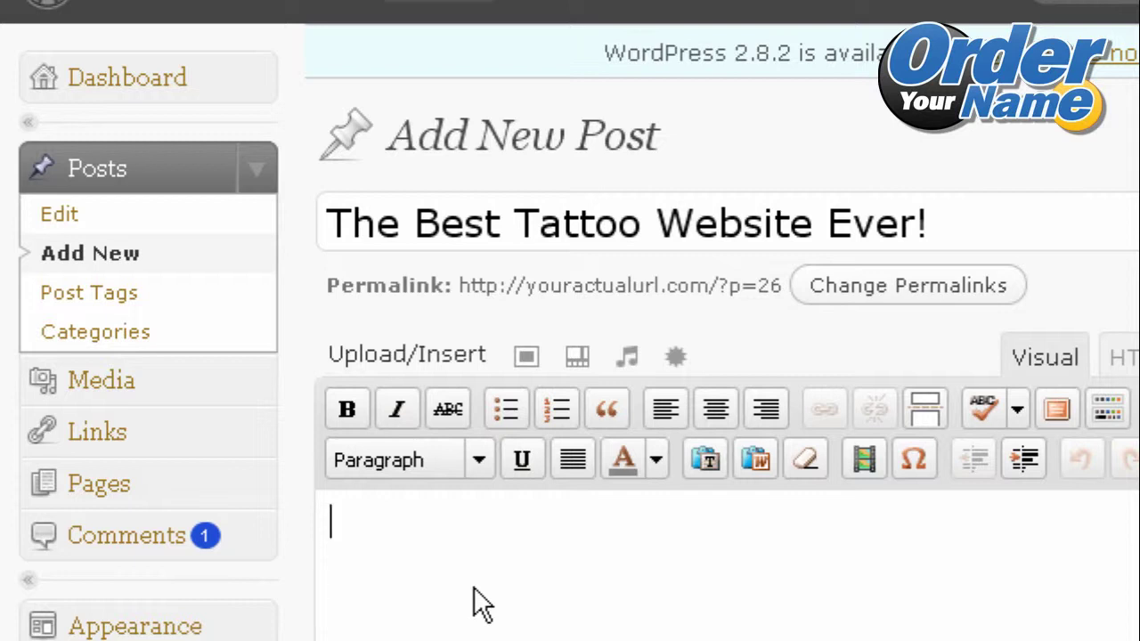
- Paste the HopLink URL, add the recommendation sentence below it, and select 'Tatoo Me Now'
right_click(384, 515)
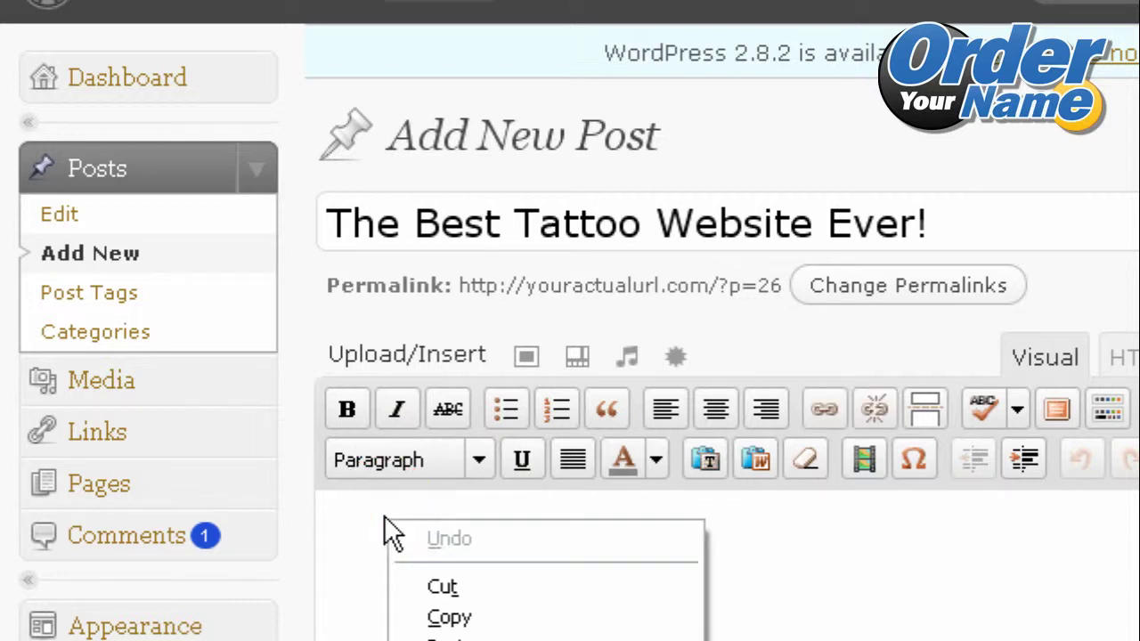
click(454, 638)
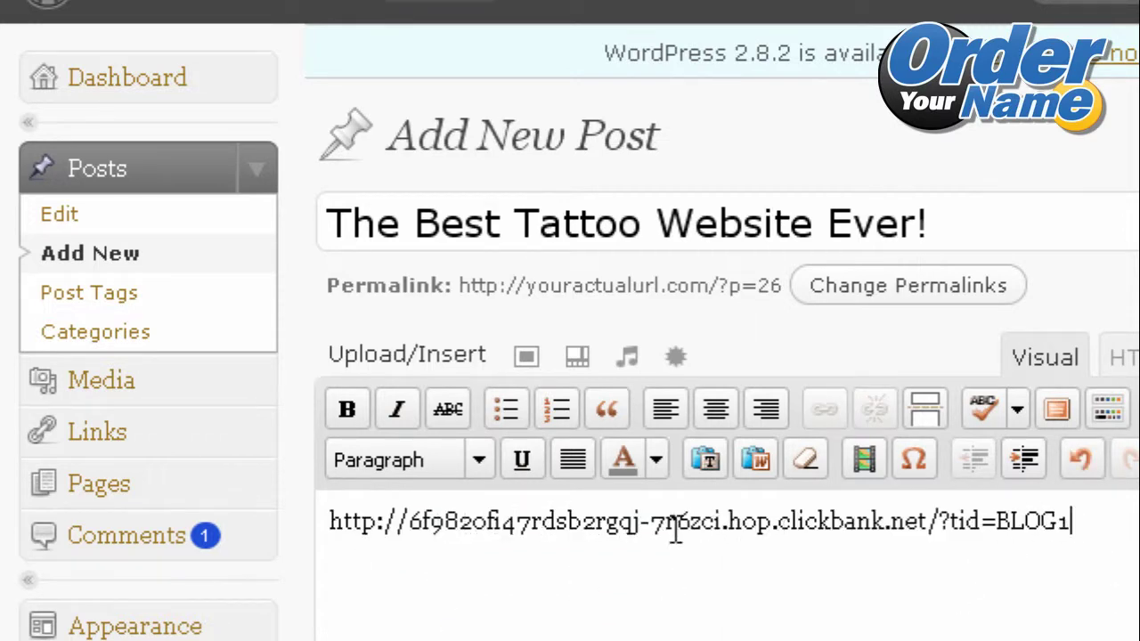
key(Return)
key(ctrl+v)
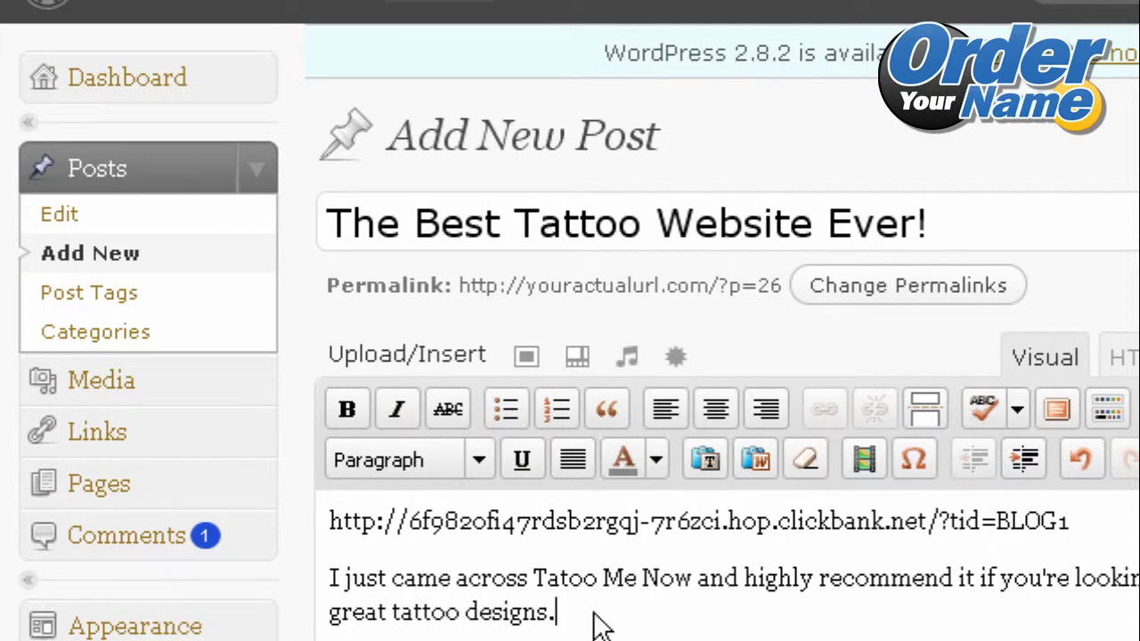
drag(533, 577, 692, 566)
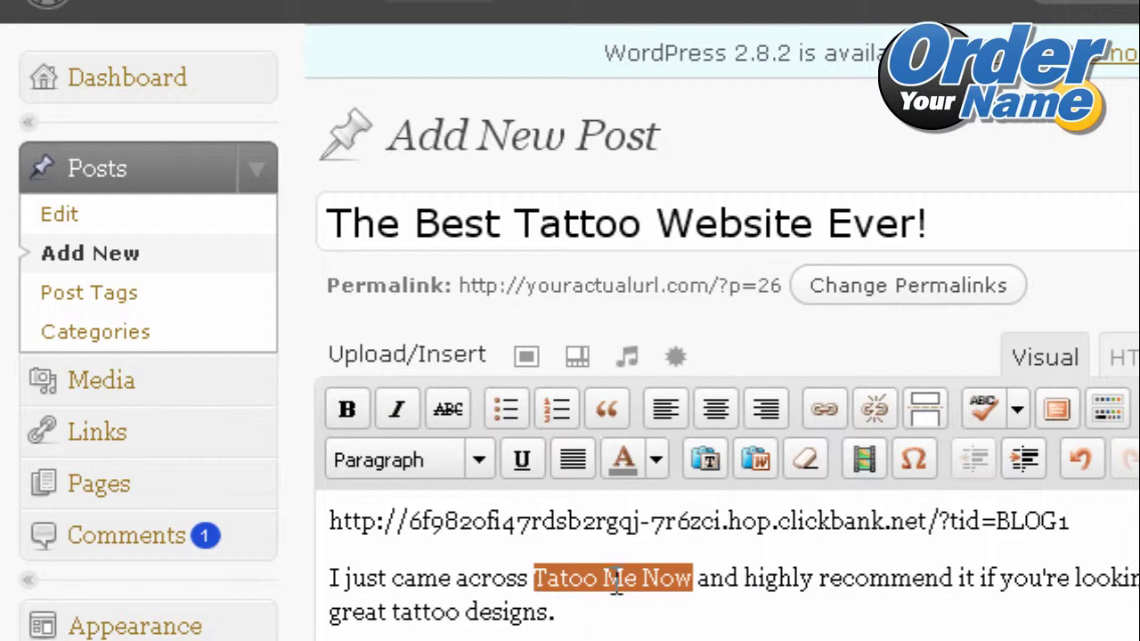
- Link 'Tatoo Me Now' to the BLOG1 HopLink, opening in a new window
click(821, 412)
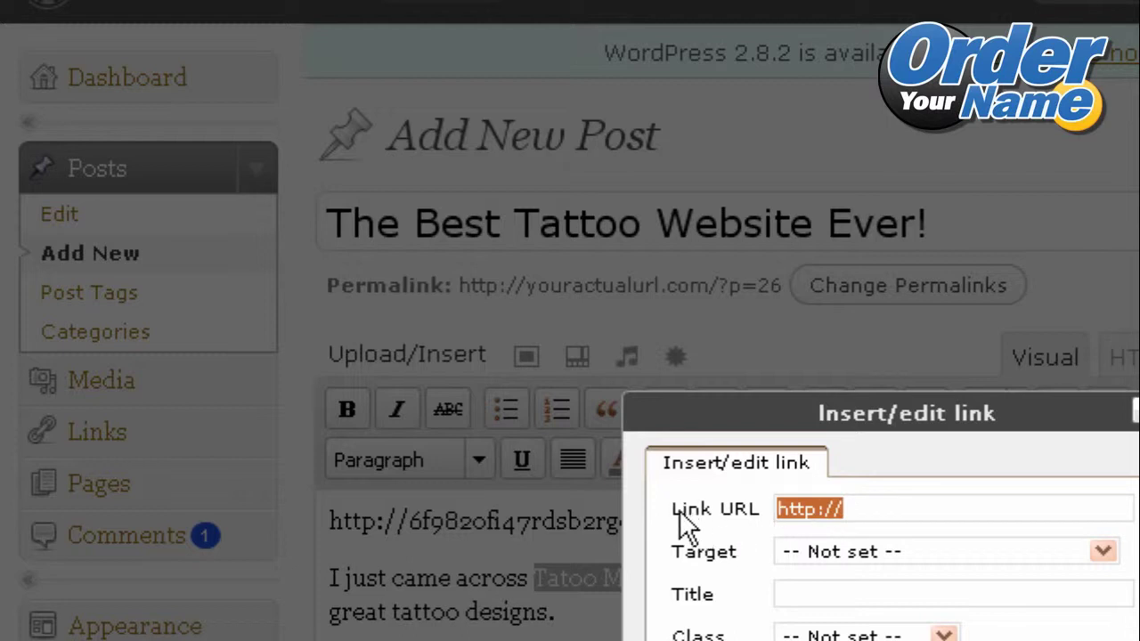
right_click(813, 494)
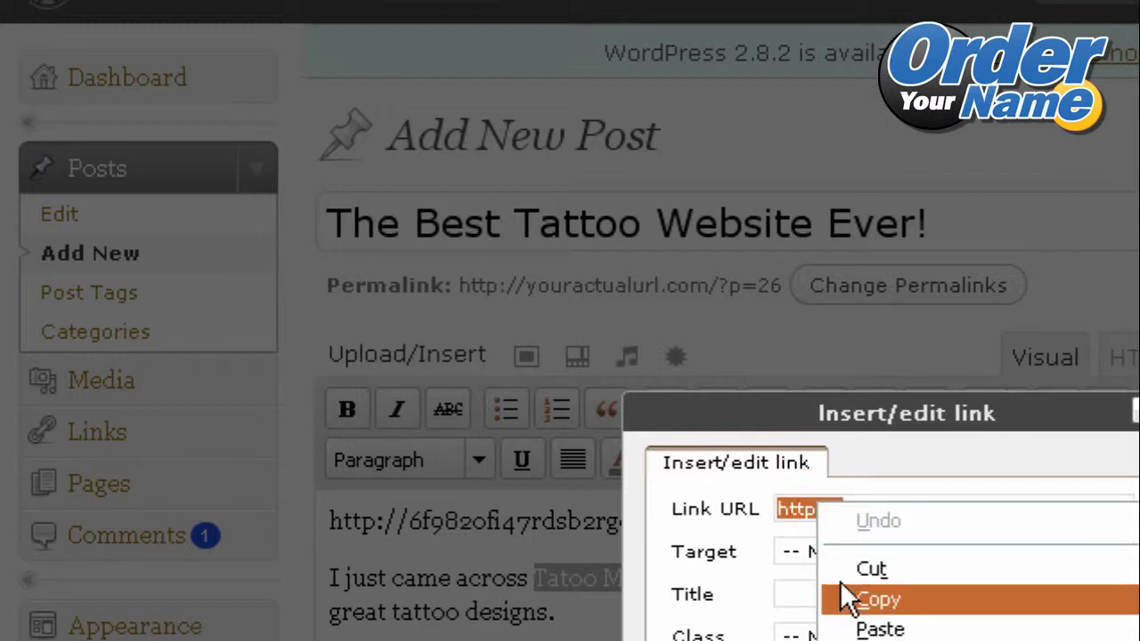
click(855, 629)
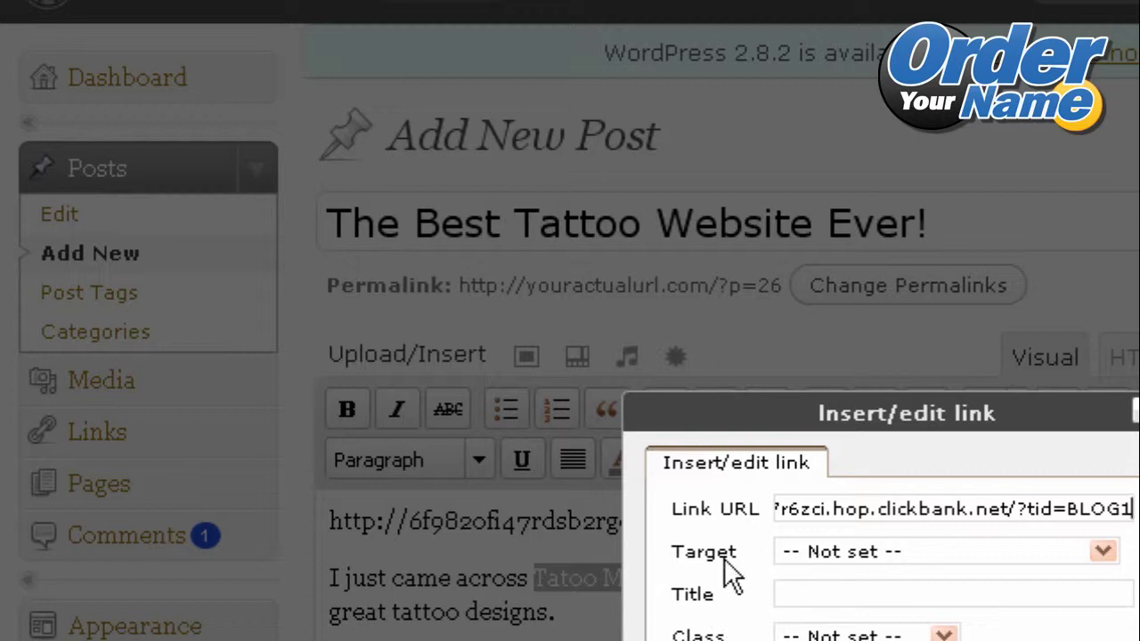
click(802, 552)
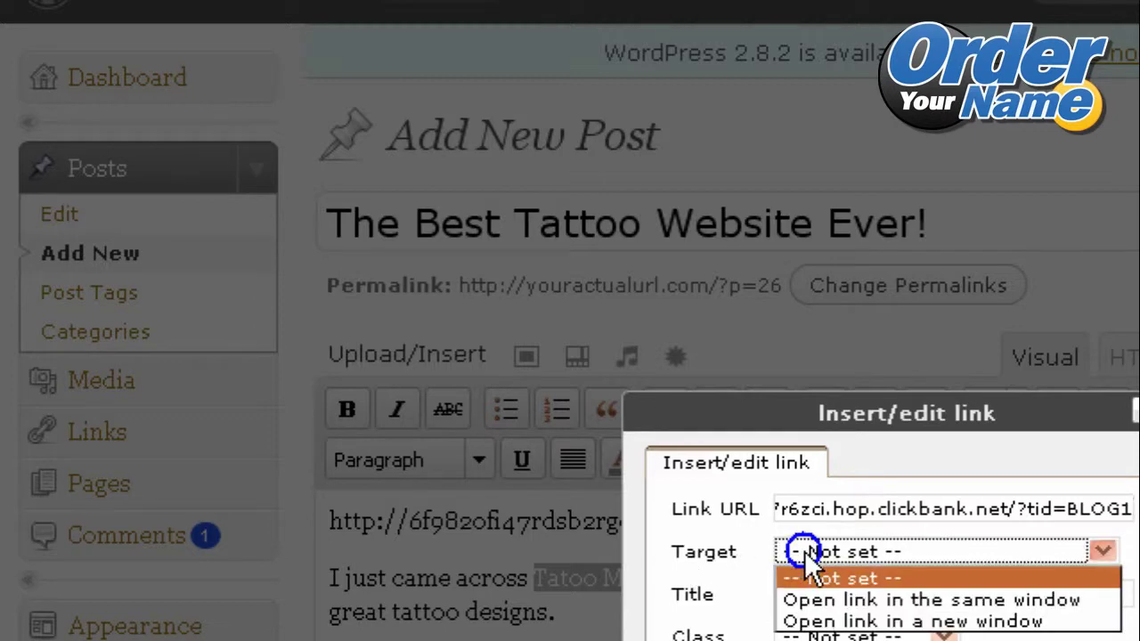
click(855, 622)
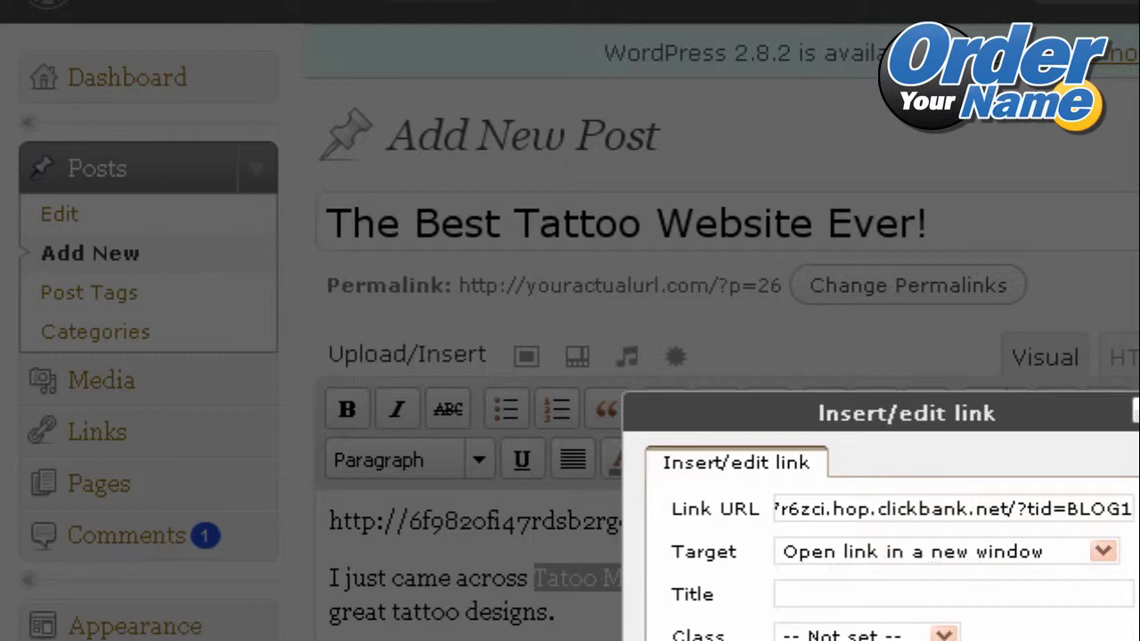
key(Return)
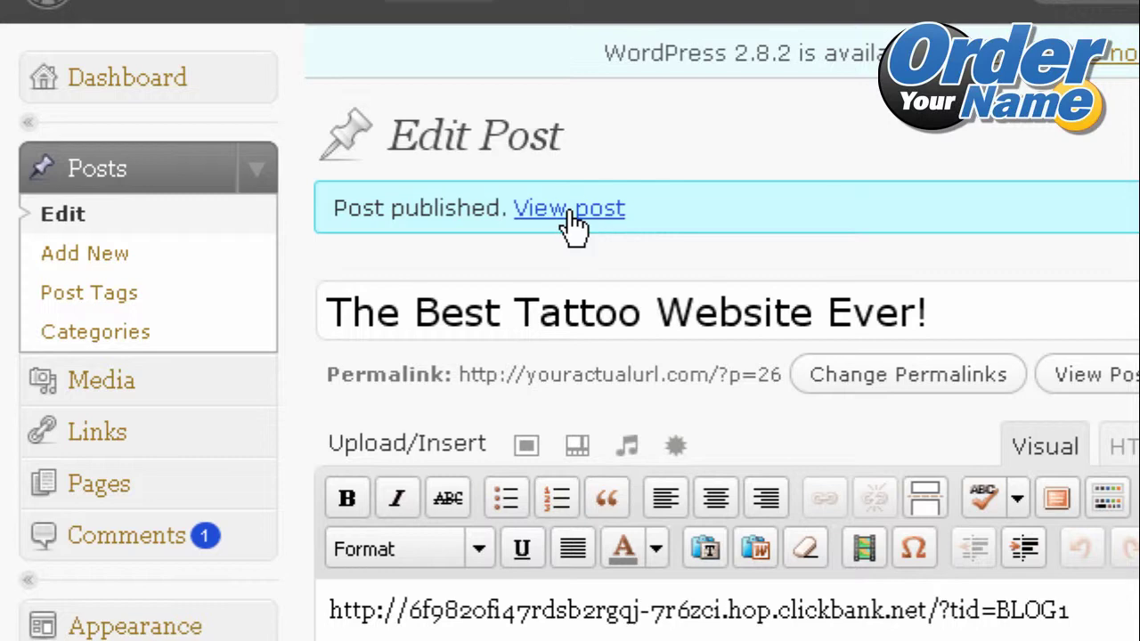
- View the live post and highlight its BLOG1 HopLink URL line
click(567, 212)
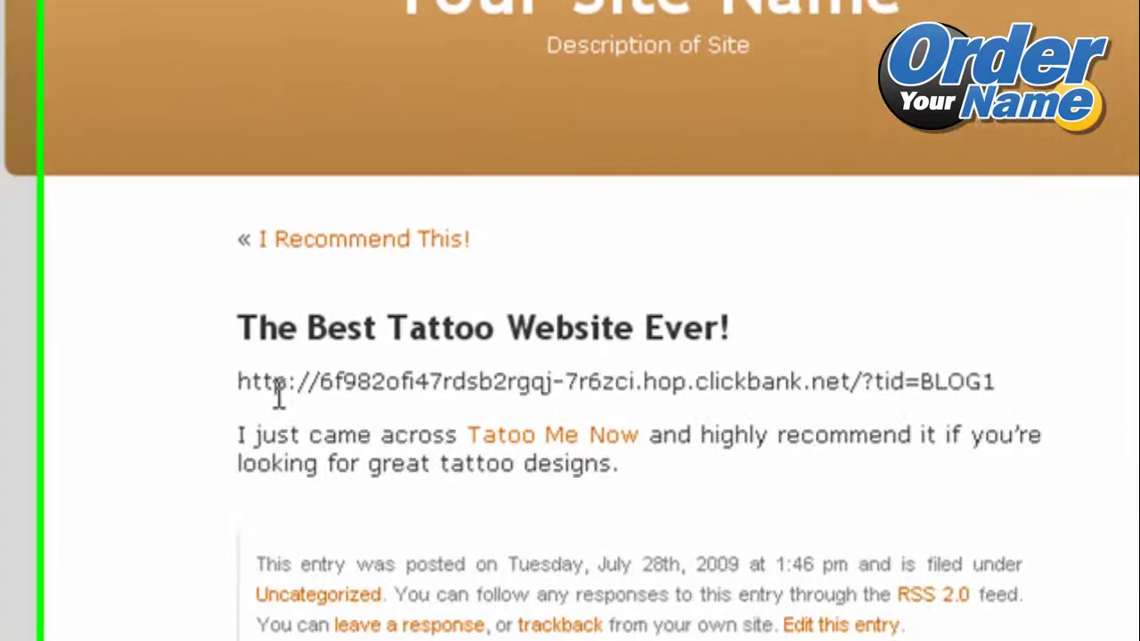
drag(189, 348, 951, 357)
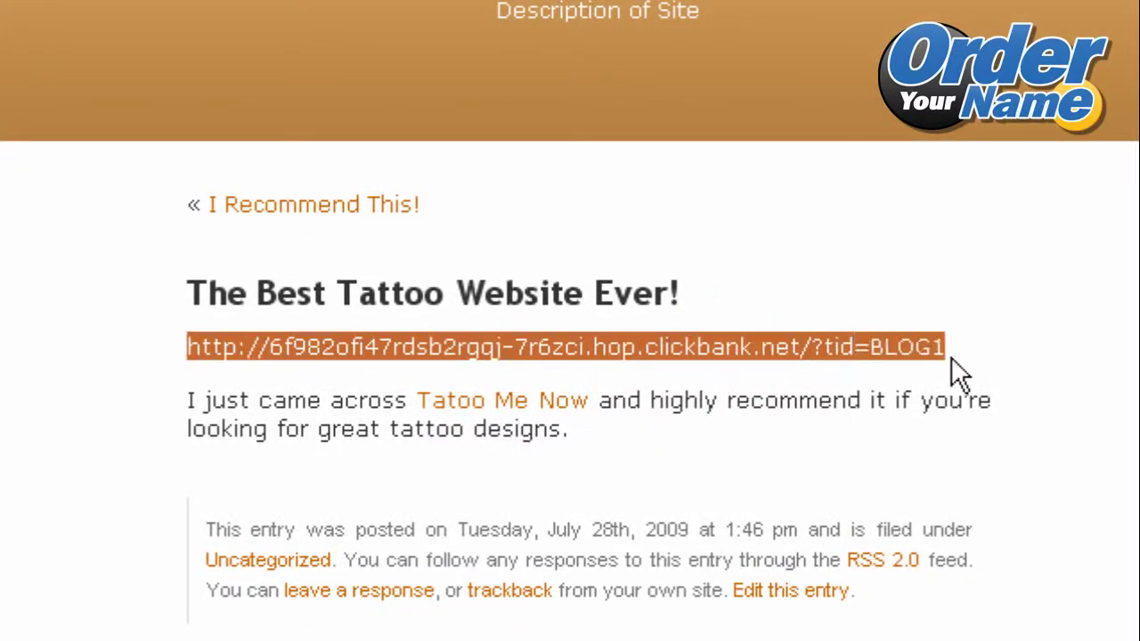
click(804, 407)
drag(948, 354, 183, 371)
click(227, 407)
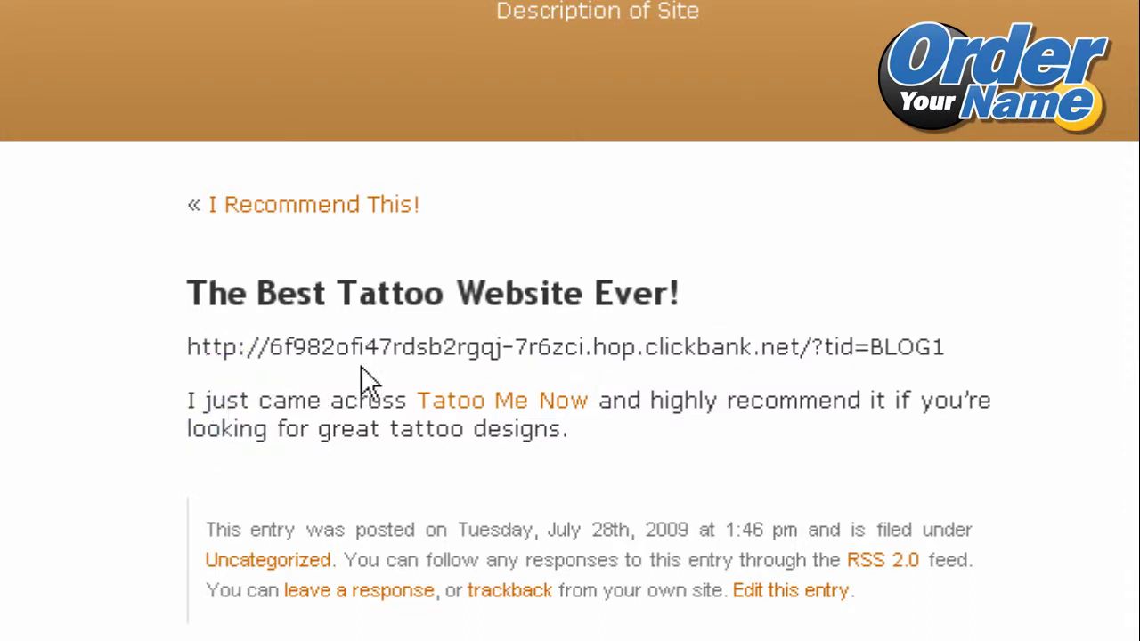